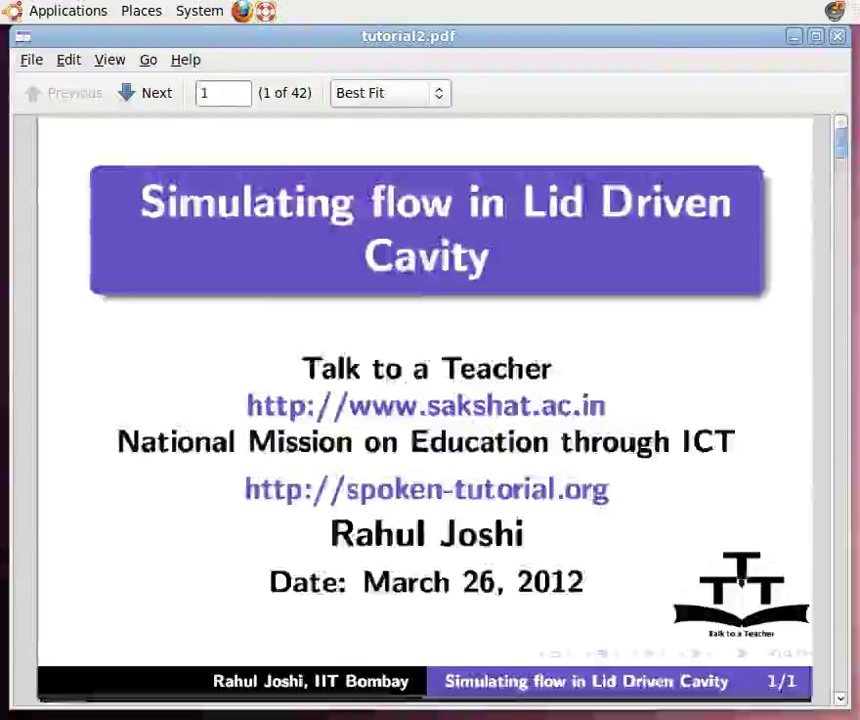
Advance tutorial2.pdf to page 8, revealing all four learning objectives through spreadsheet plotting.
key(Page_Down)
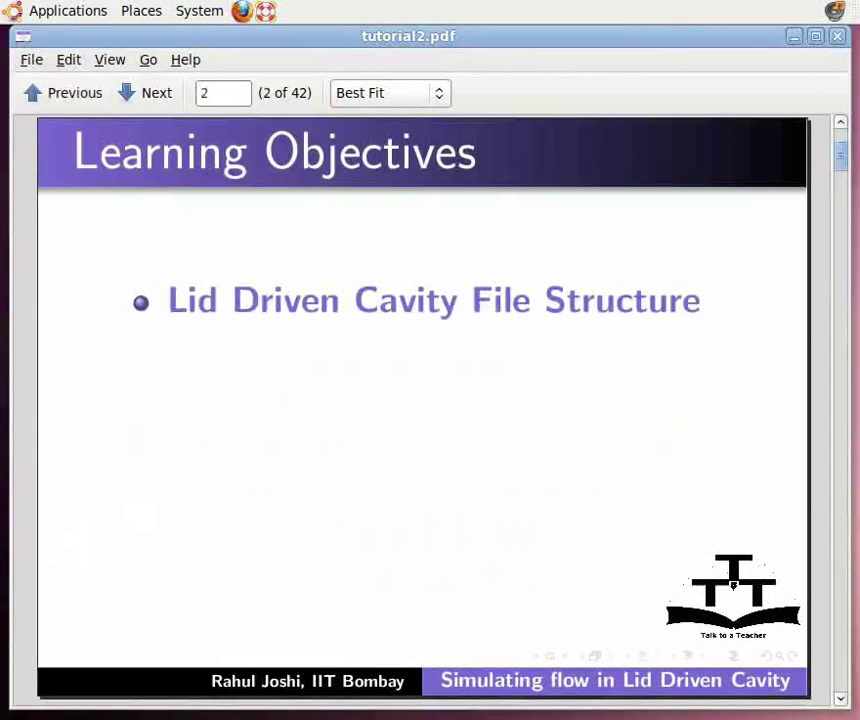
key(Page_Down)
key(Page_Down)
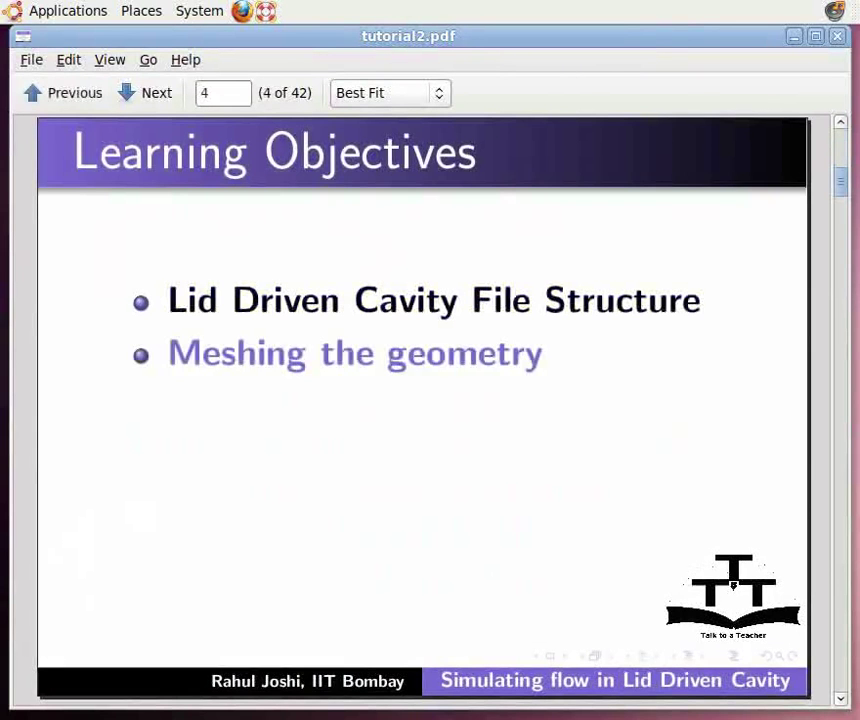
key(Page_Down)
key(Page_Down)
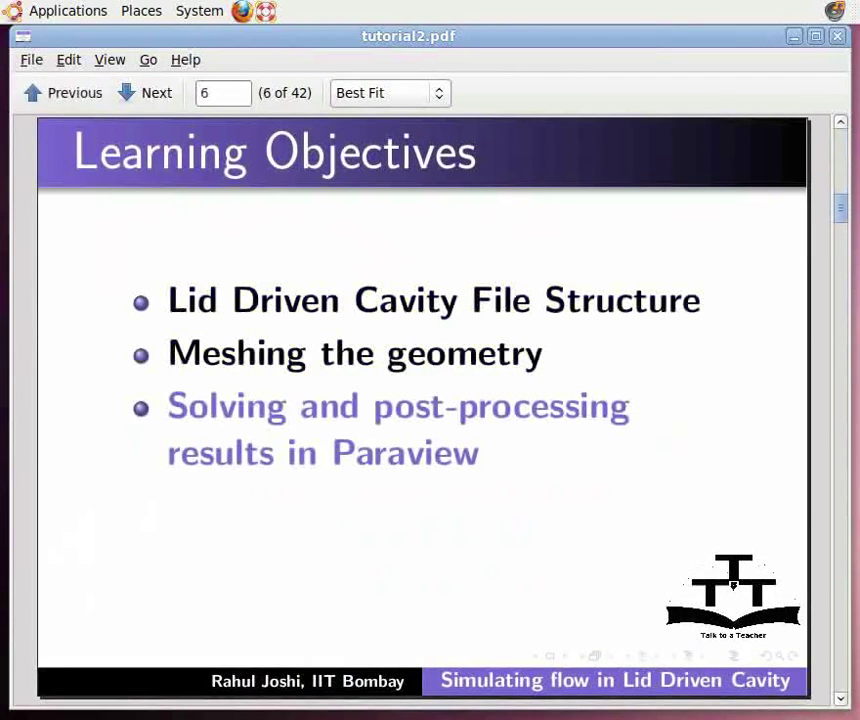
key(Page_Down)
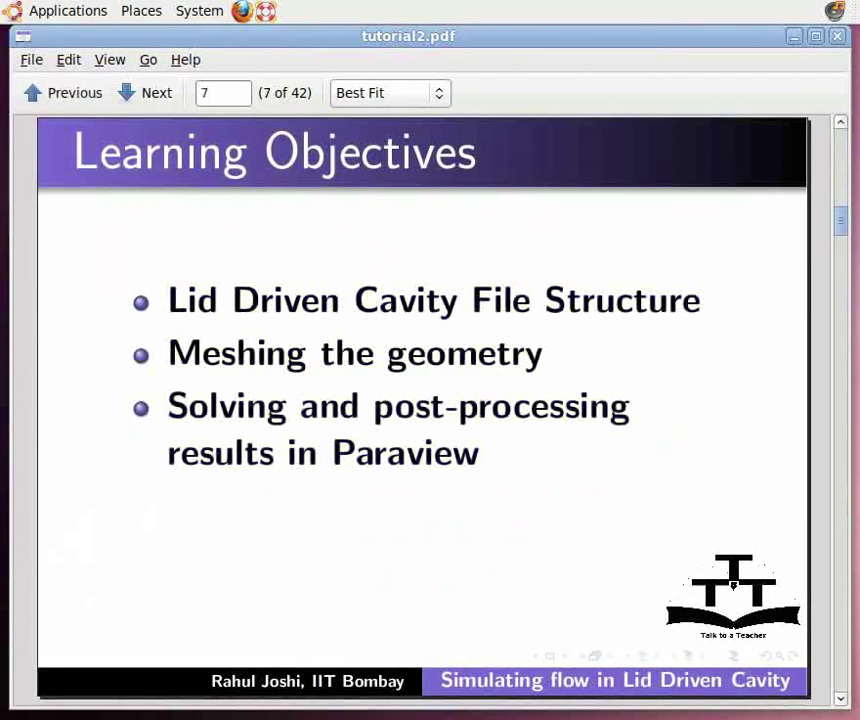
key(Page_Down)
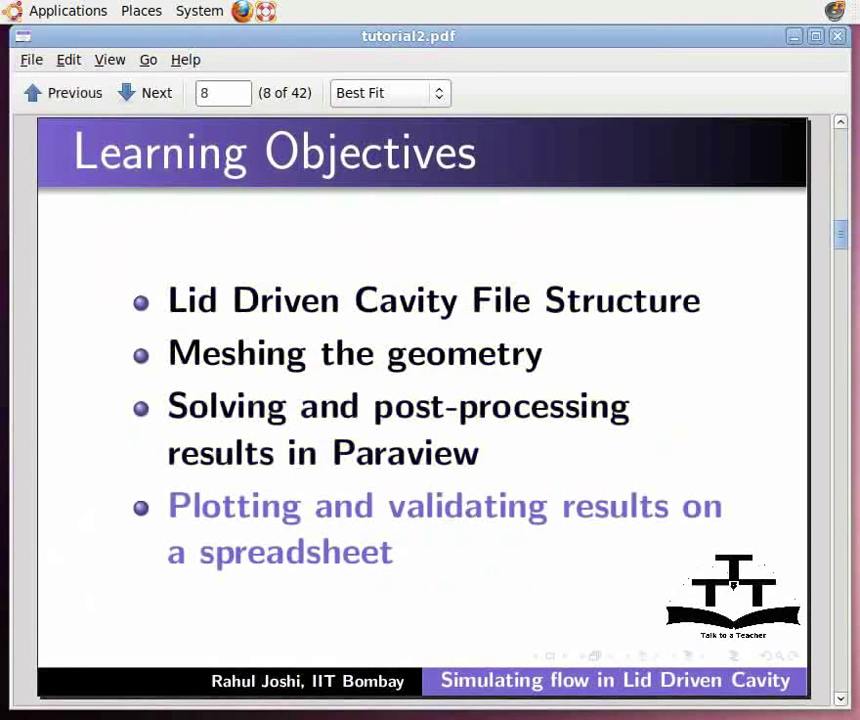
Step through the System Requirement slide, revealing OpenFOAM 2.1.0 and ParaView 3.12.0.
key(Page_Down)
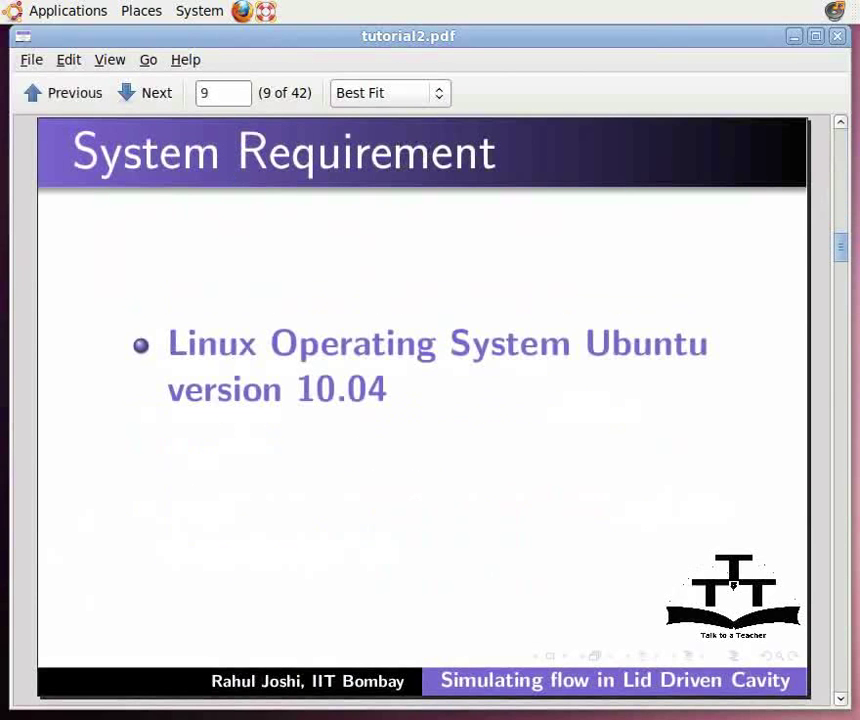
key(Page_Down)
key(Page_Down)
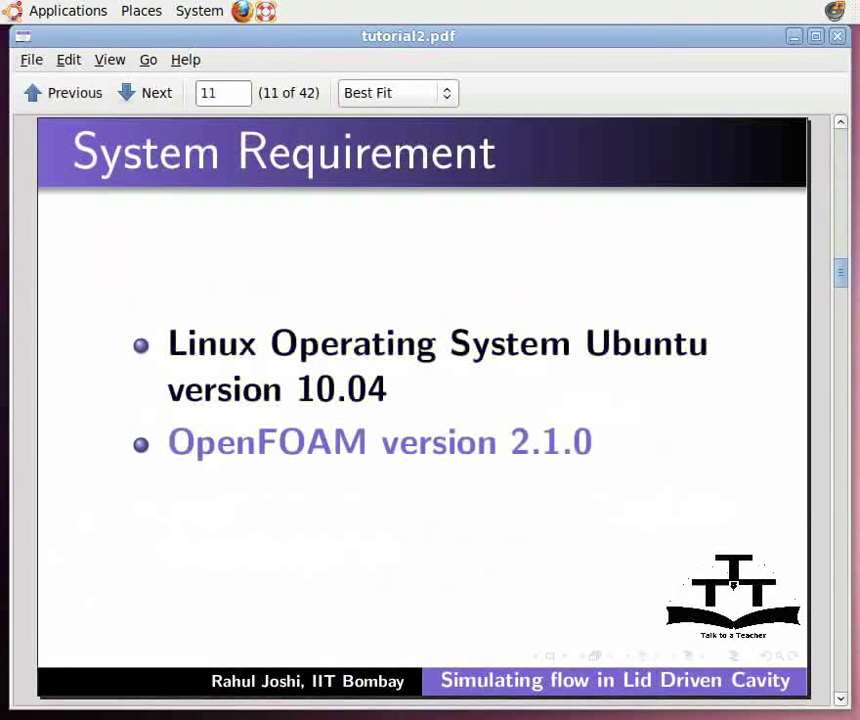
key(Page_Down)
key(Page_Down)
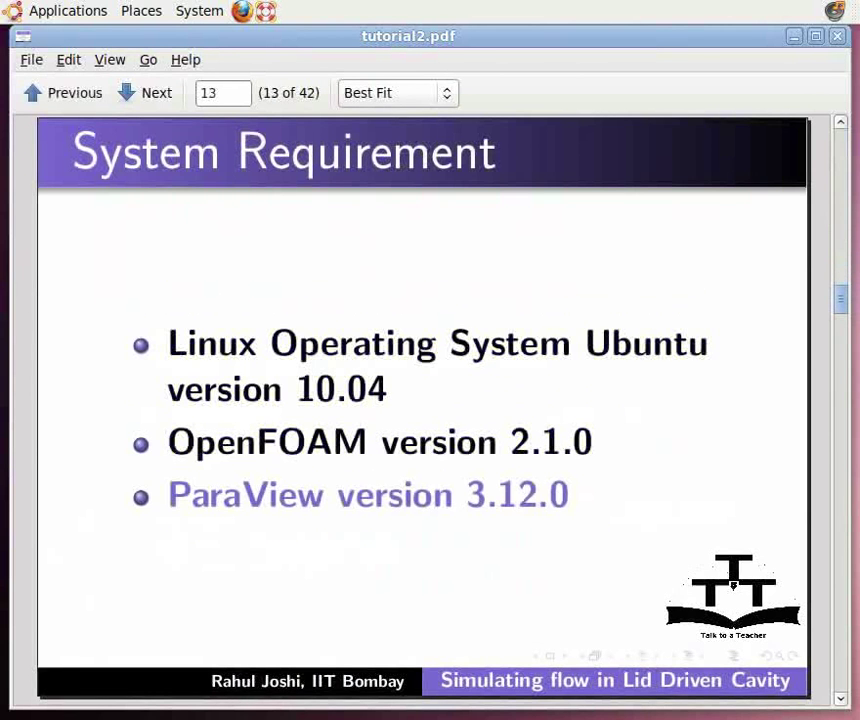
key(Page_Down)
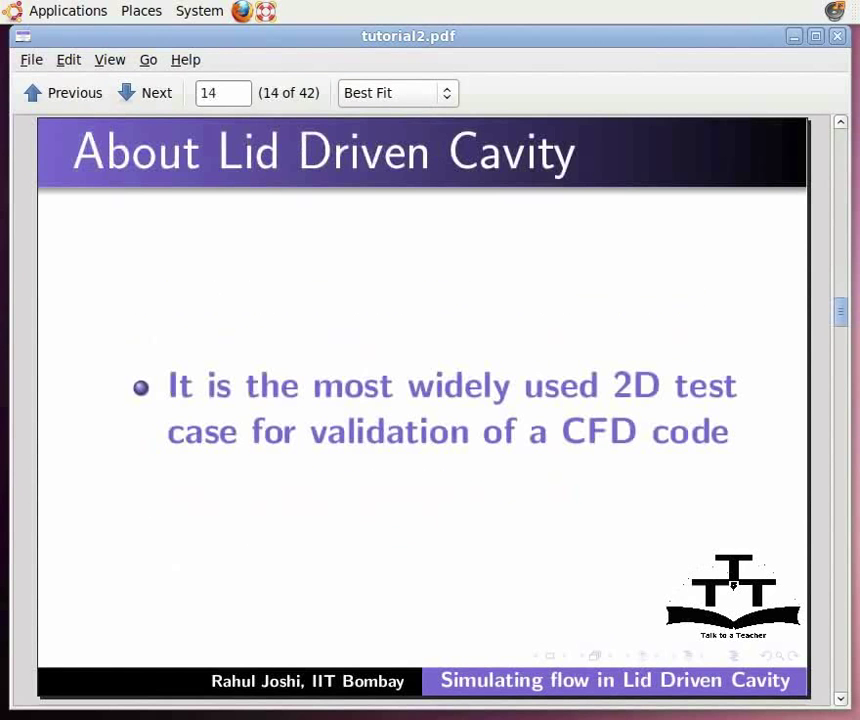
Move past the Lid Driven Cavity diagram to Boundary Conditions, revealing Re = 100 and the moving wall velocity.
key(Page_Down)
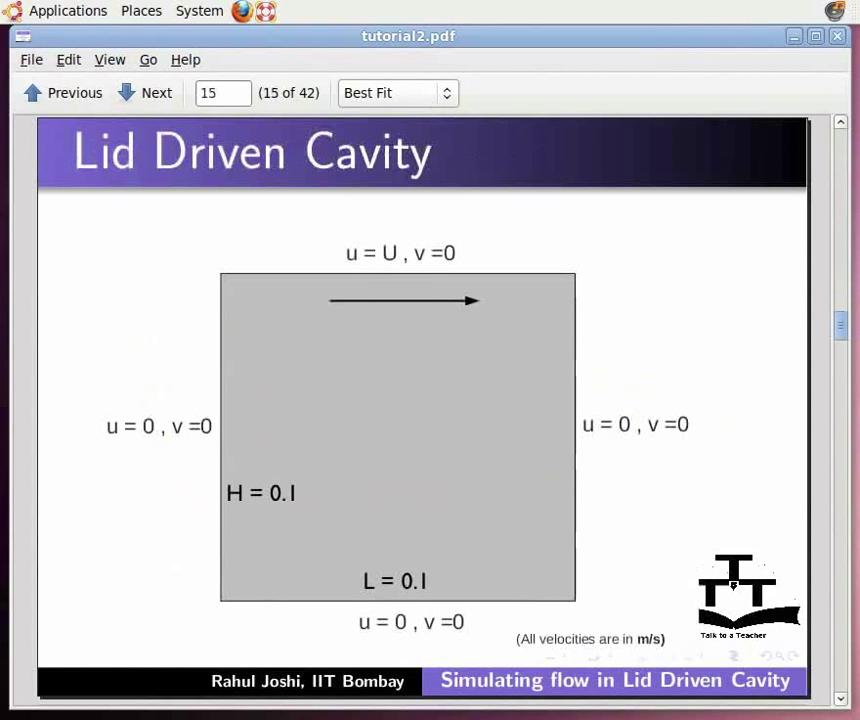
key(Page_Down)
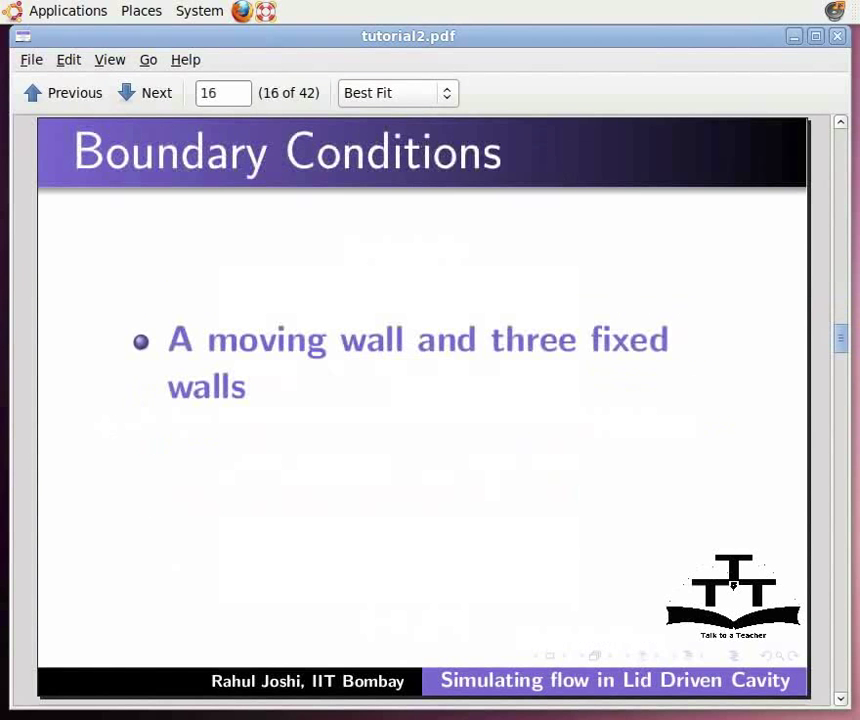
key(Page_Down)
key(Page_Down)
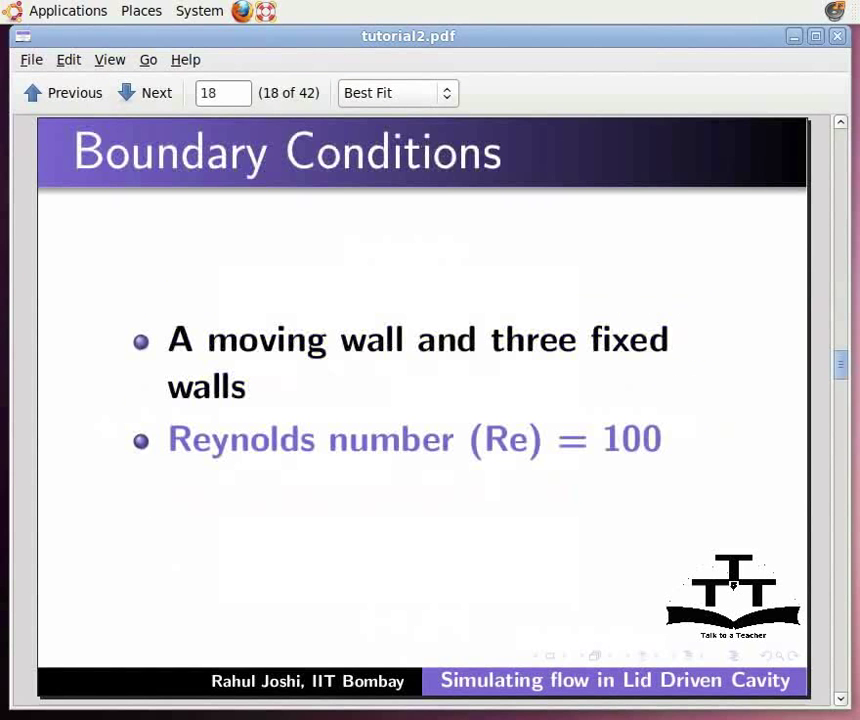
key(Page_Down)
key(Page_Down)
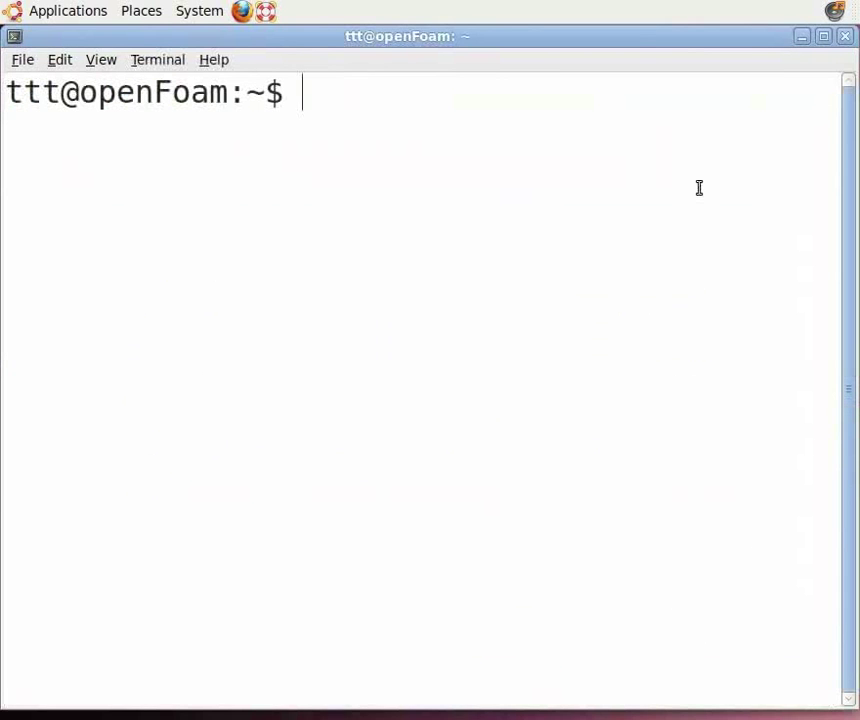
Navigate from home via run into tutorials/incompressible/icoFoam, with cd cavity typed next.
text(run)
key(Return)
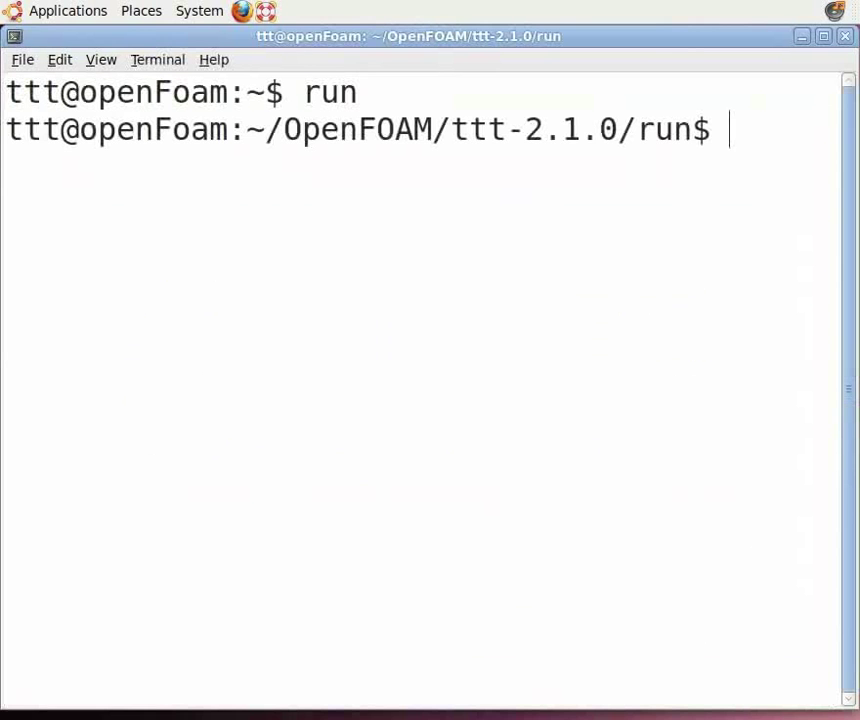
text(cd t)
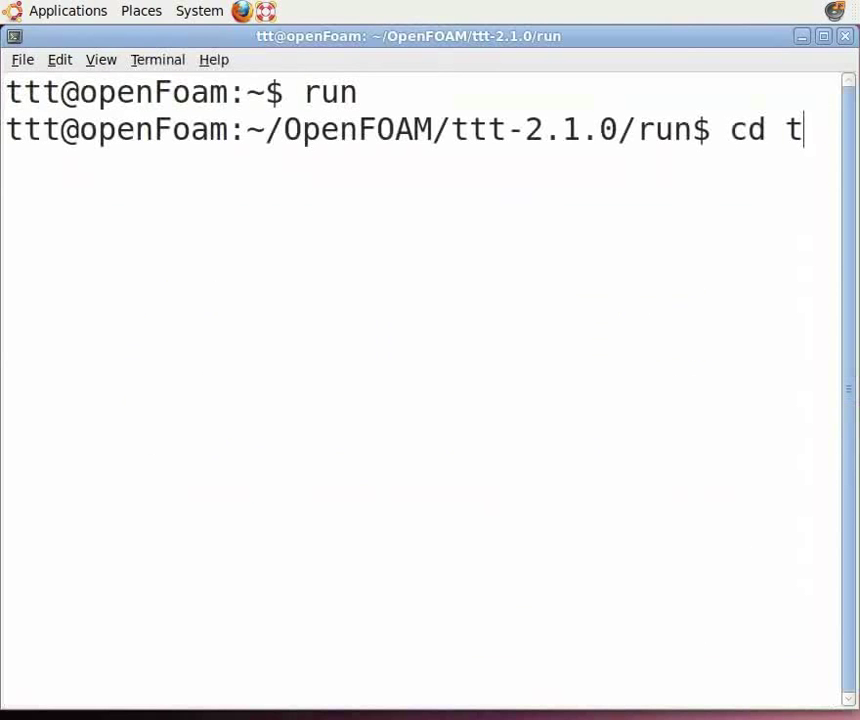
text(utorials)
key(Return)
text(cd incompressible)
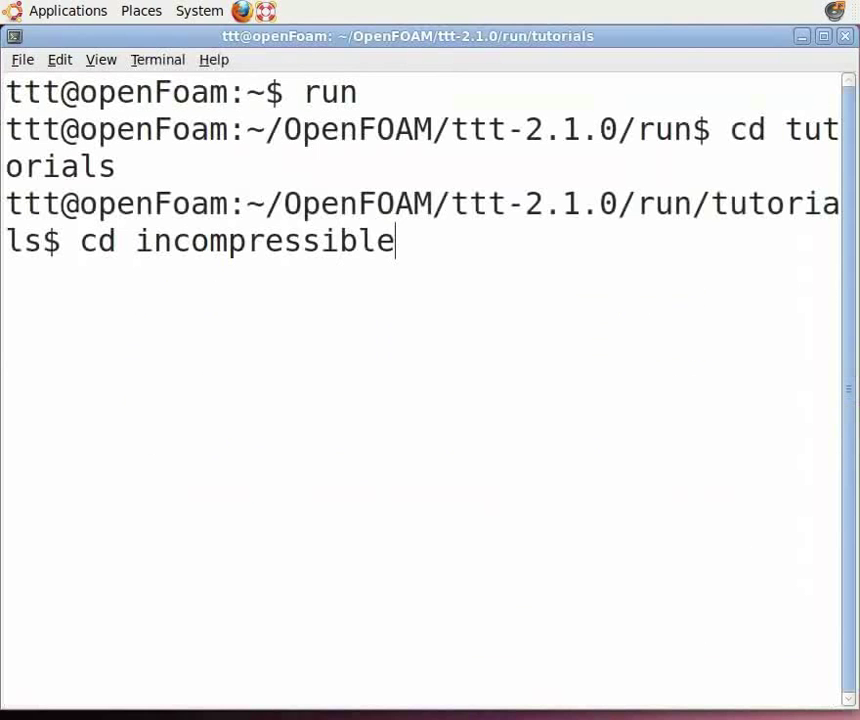
key(Return)
text(cd)
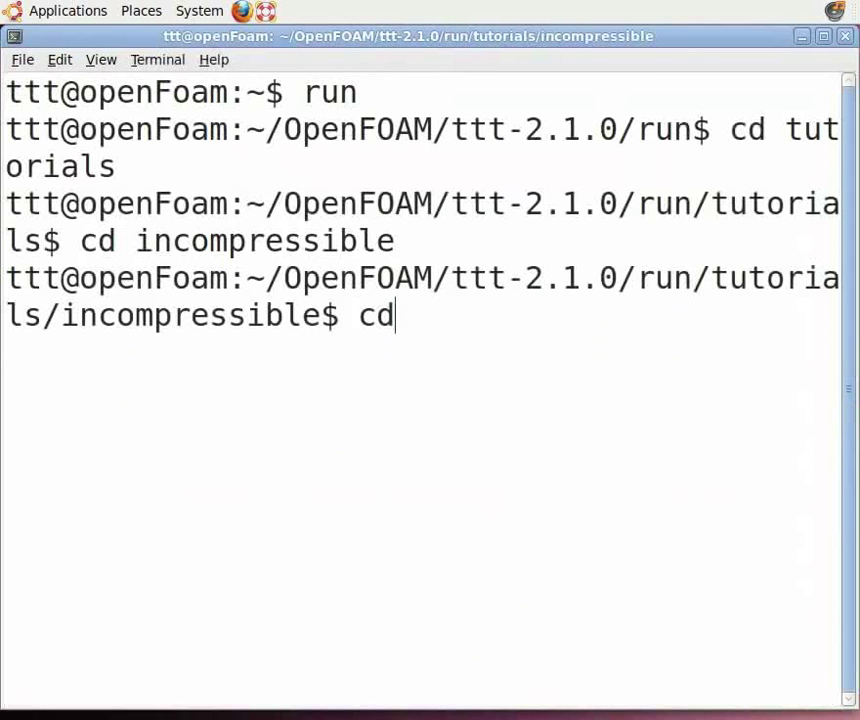
text( ico)
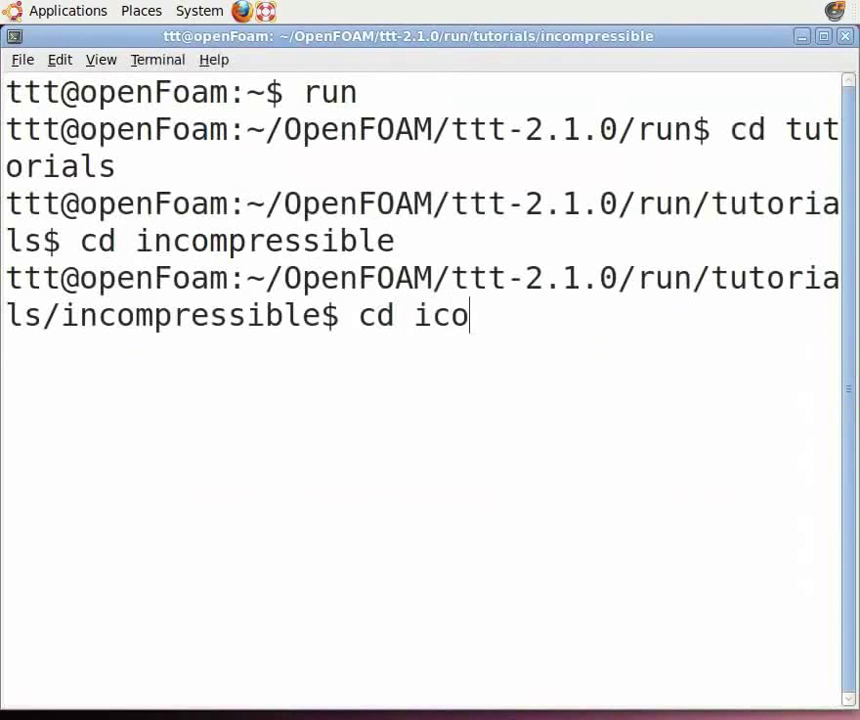
text(Foam)
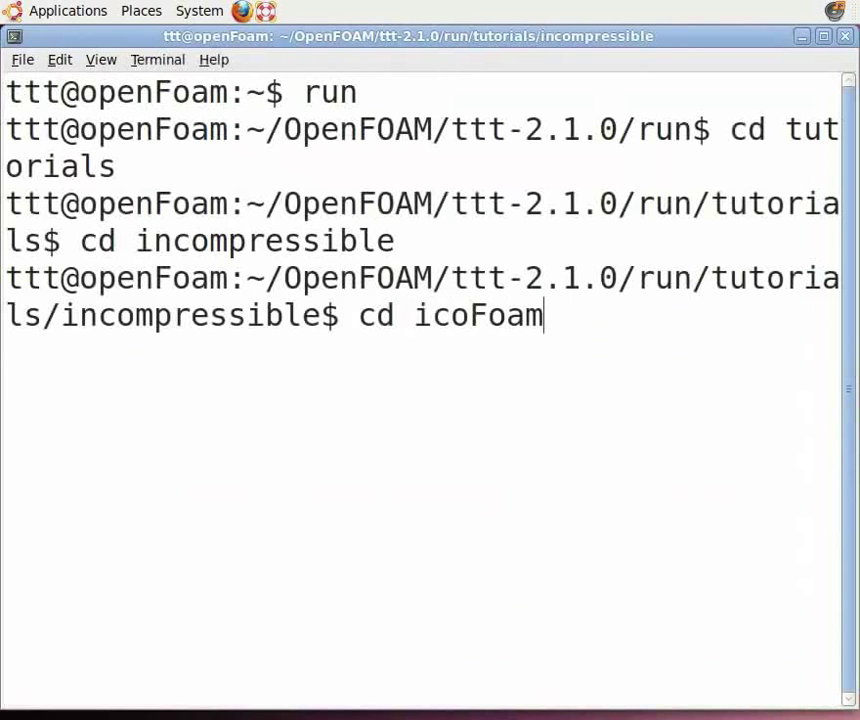
key(Return)
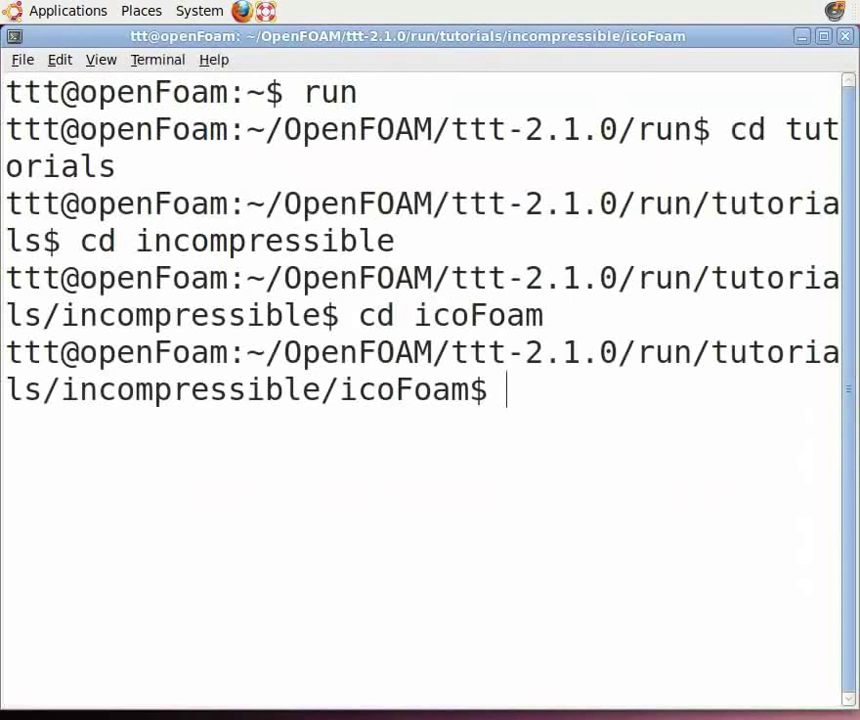
text(cd ca)
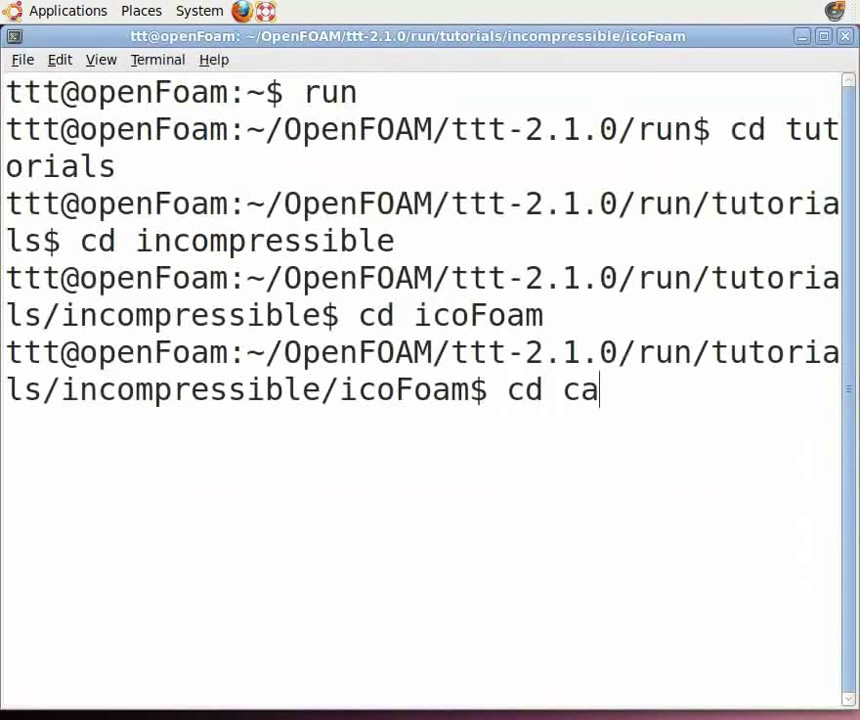
text(vity)
Enter the cavity case folder, then its constant folder, listing the contents of each.
key(Return)
text(ls)
key(Return)
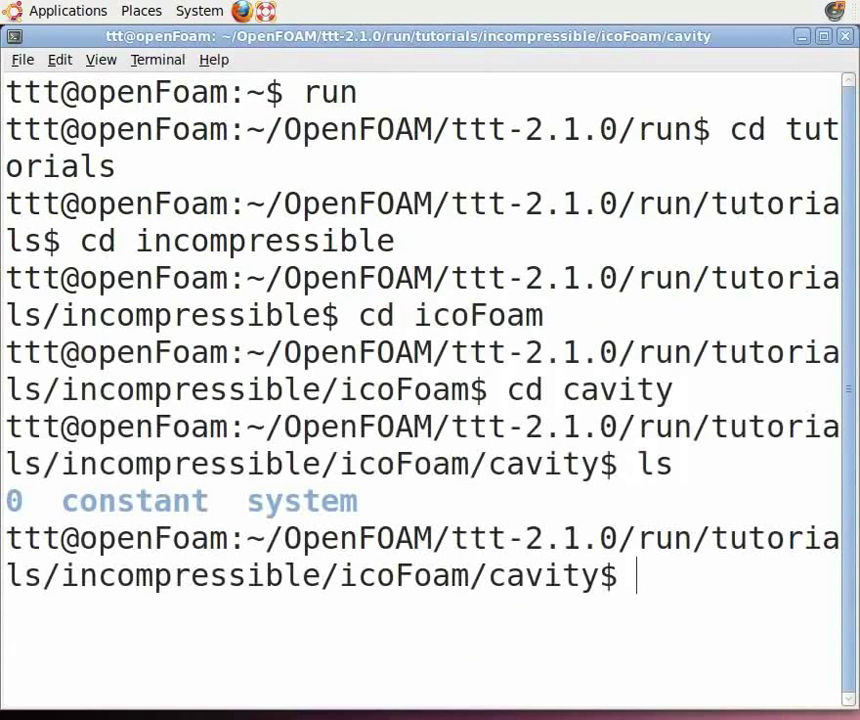
text(cd constant)
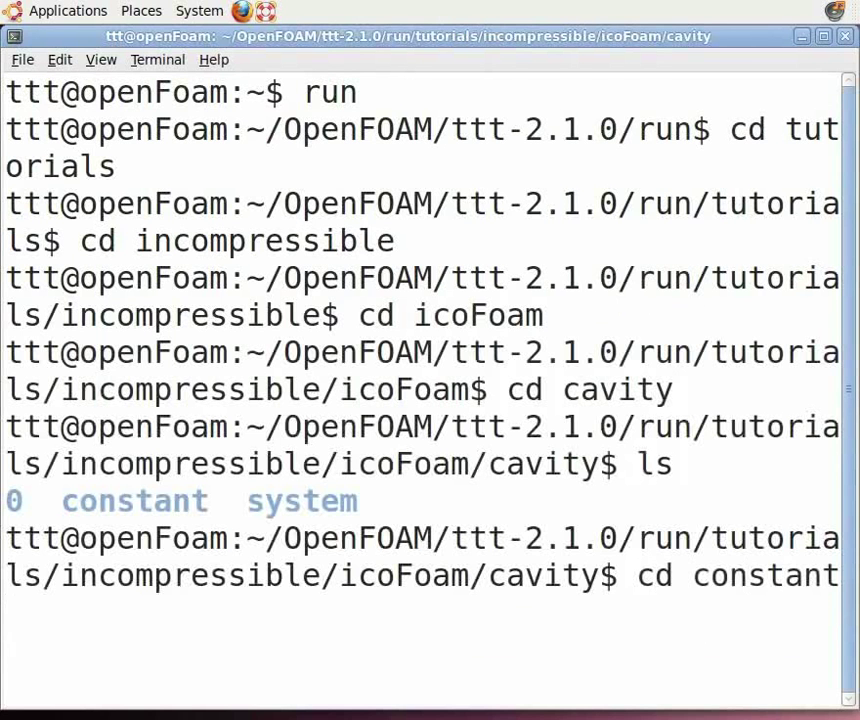
key(Return)
text(ls)
key(Return)
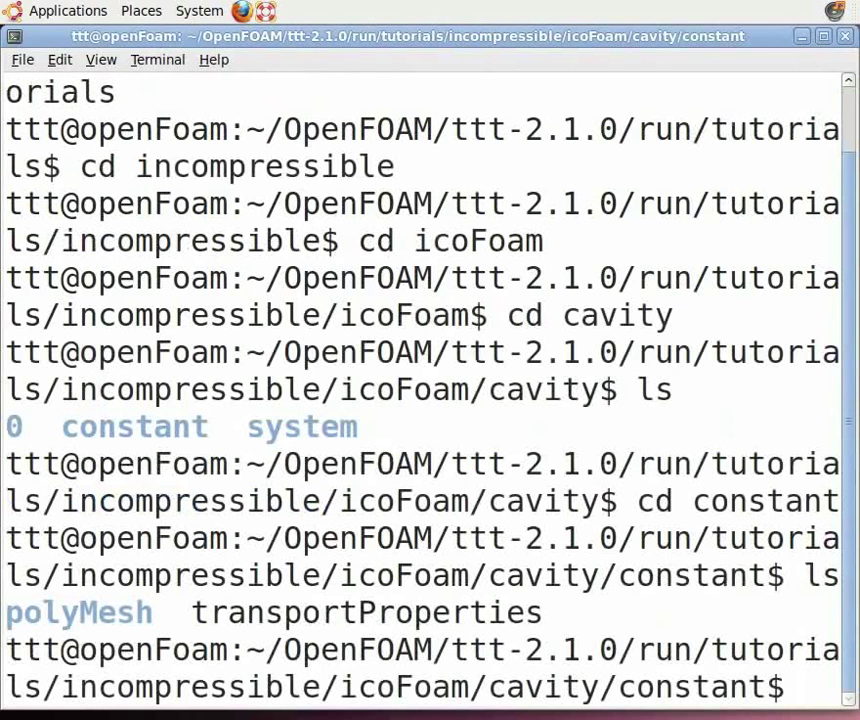
Move into polyMesh, confirm blockMeshDict is listed, and enter gedit blockMeshDict.
text(cd polyMesh)
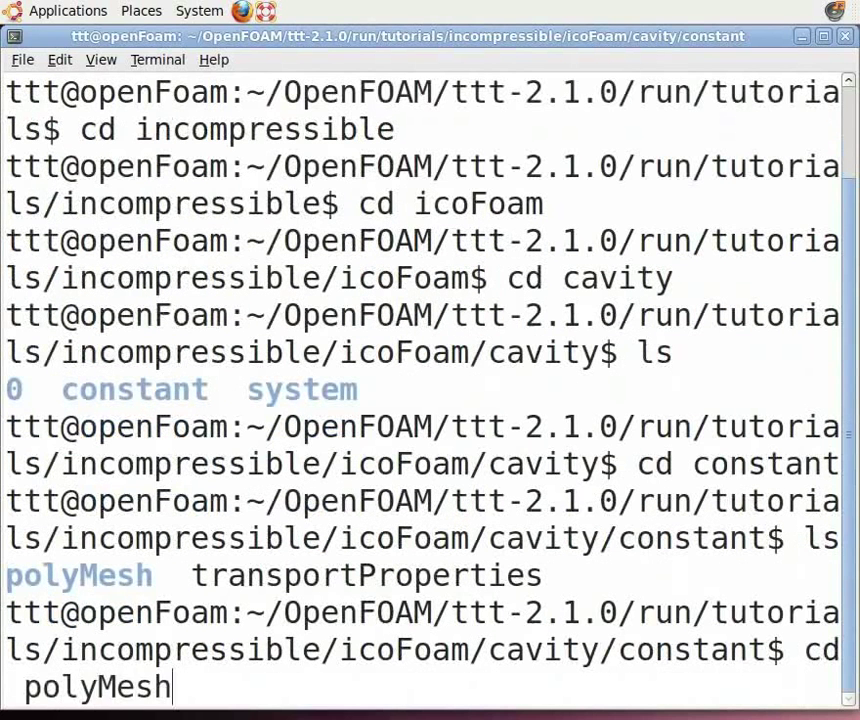
key(Return)
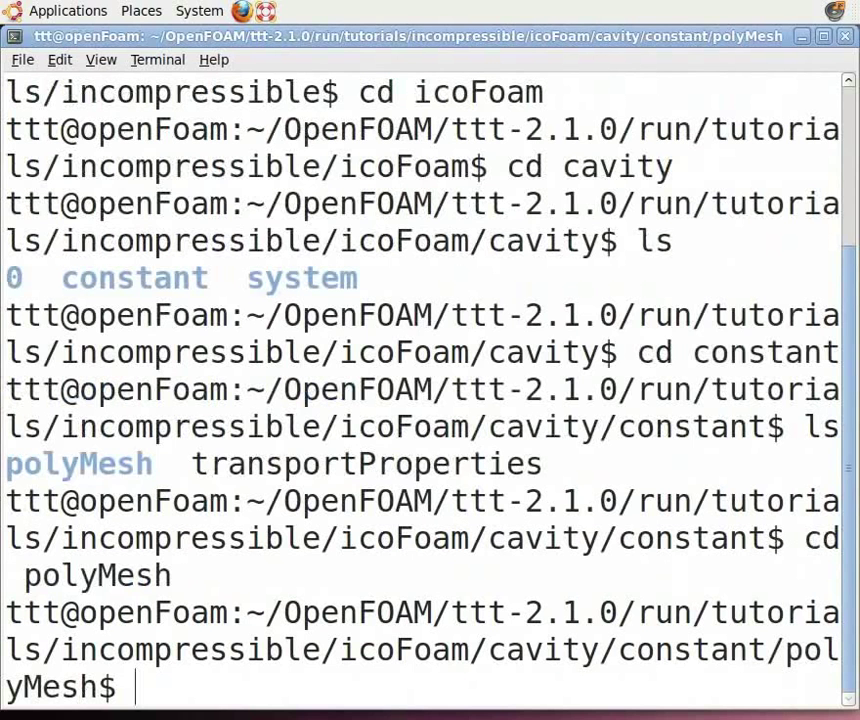
text(ls)
key(Return)
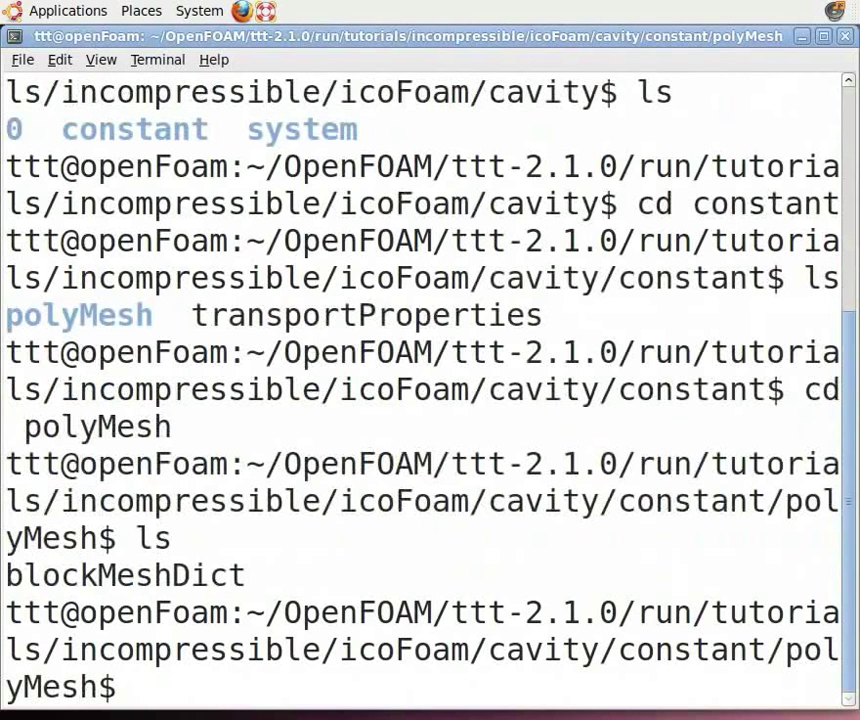
text(gedit )
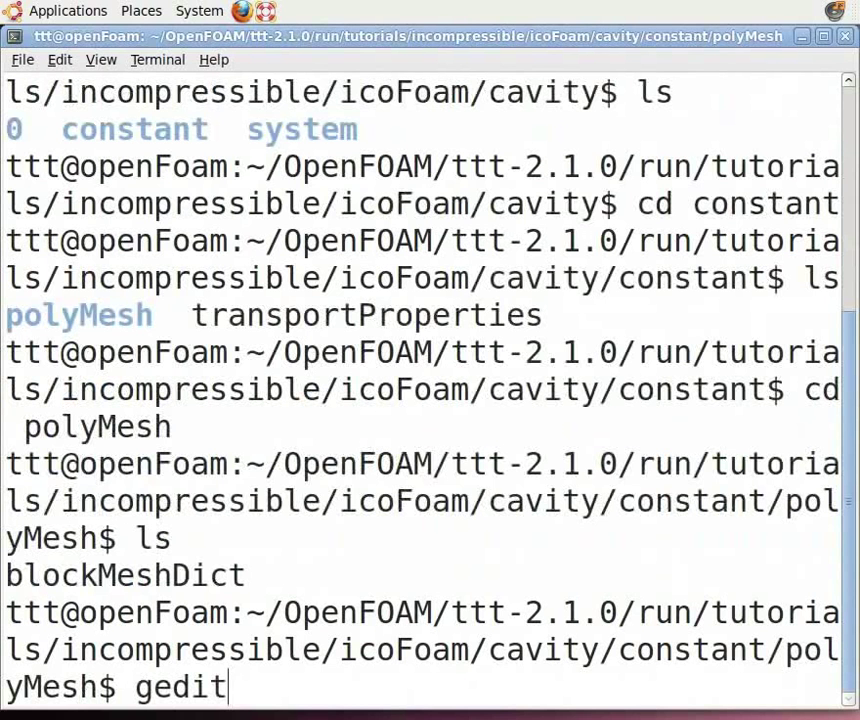
text(block)
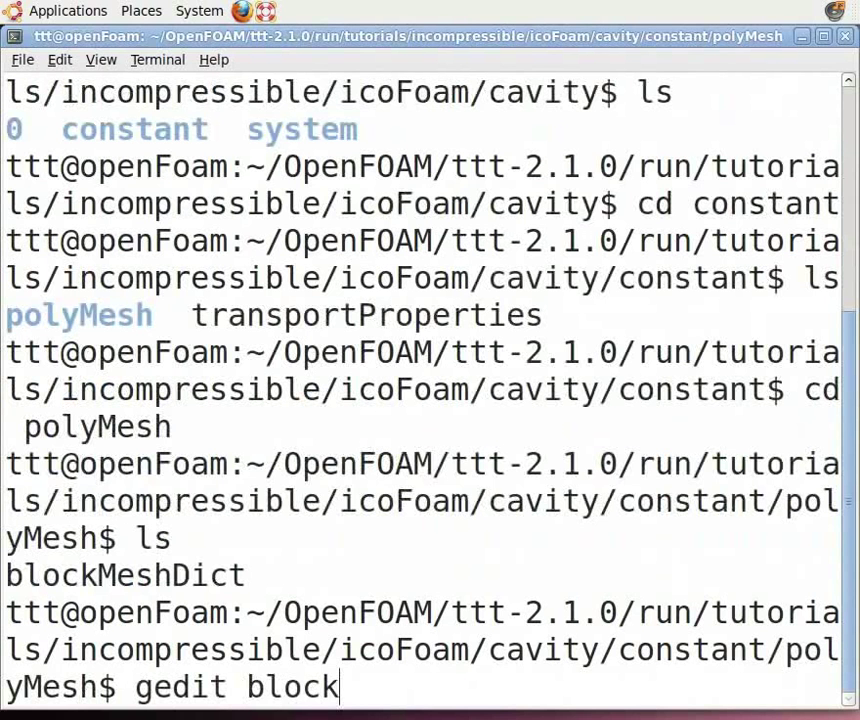
text(Mesh)
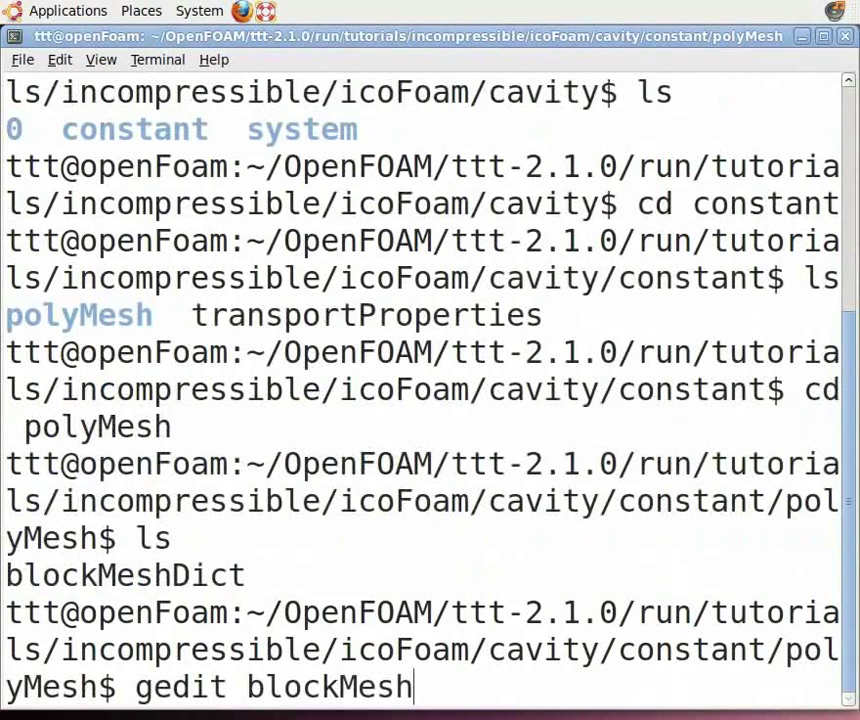
text(Dict)
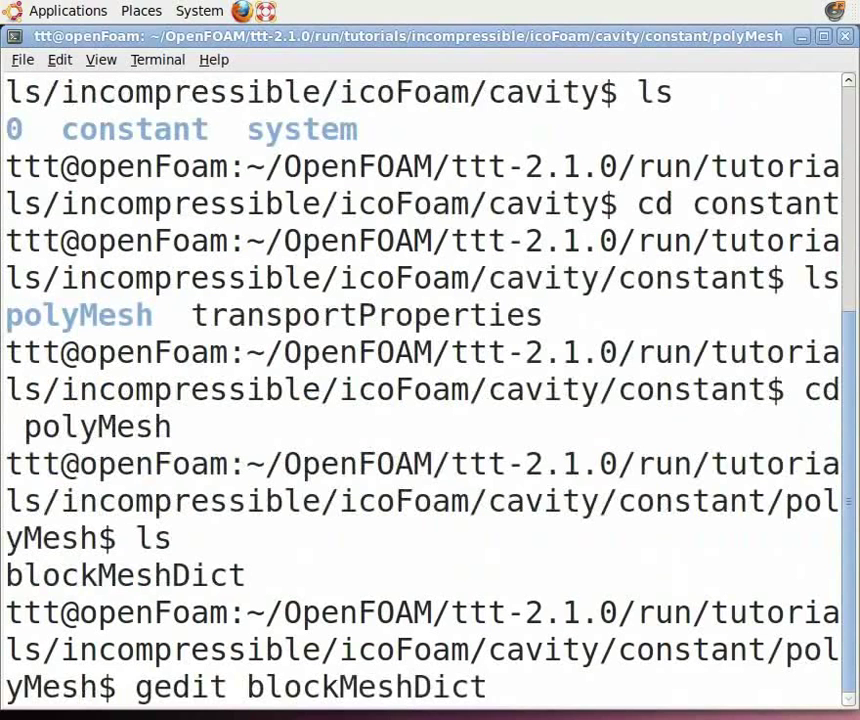
Open blockMeshDict in gedit and read its vertices, 40 40 1 block, boundary patches and mergePatchPairs.
key(Return)
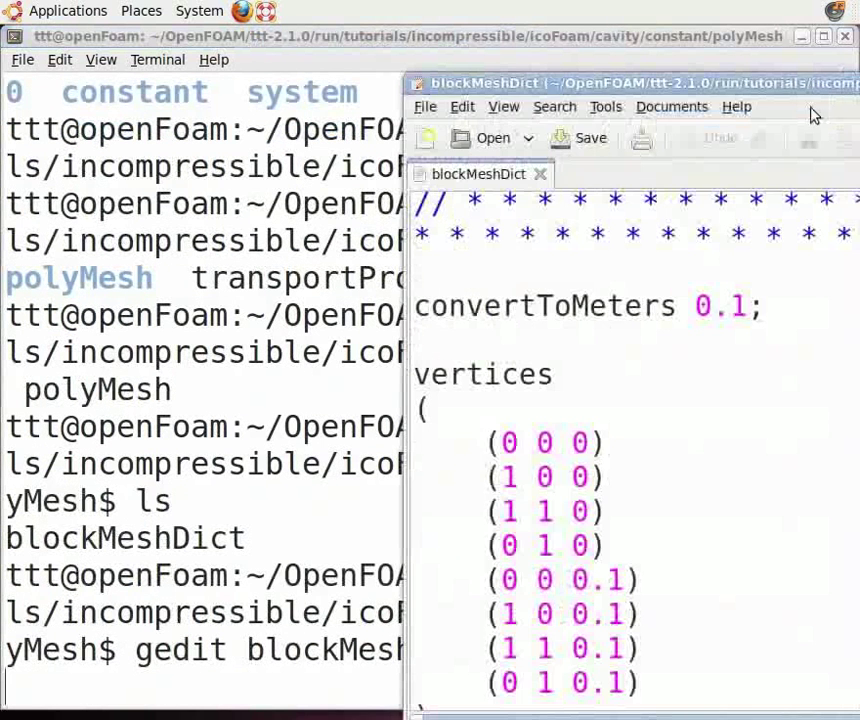
drag(818, 85, 410, 15)
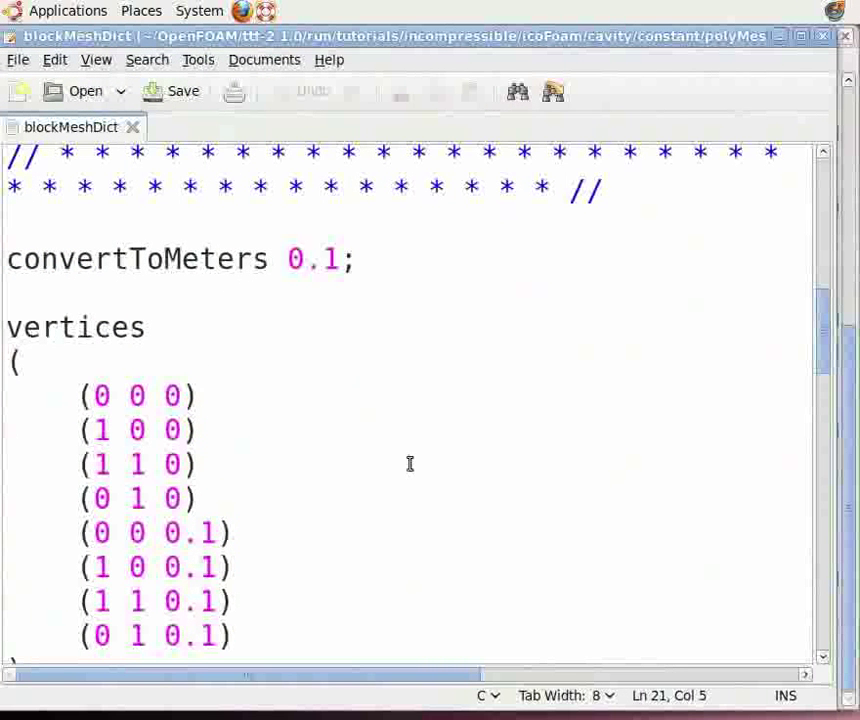
scroll(438, 535, down, 3)
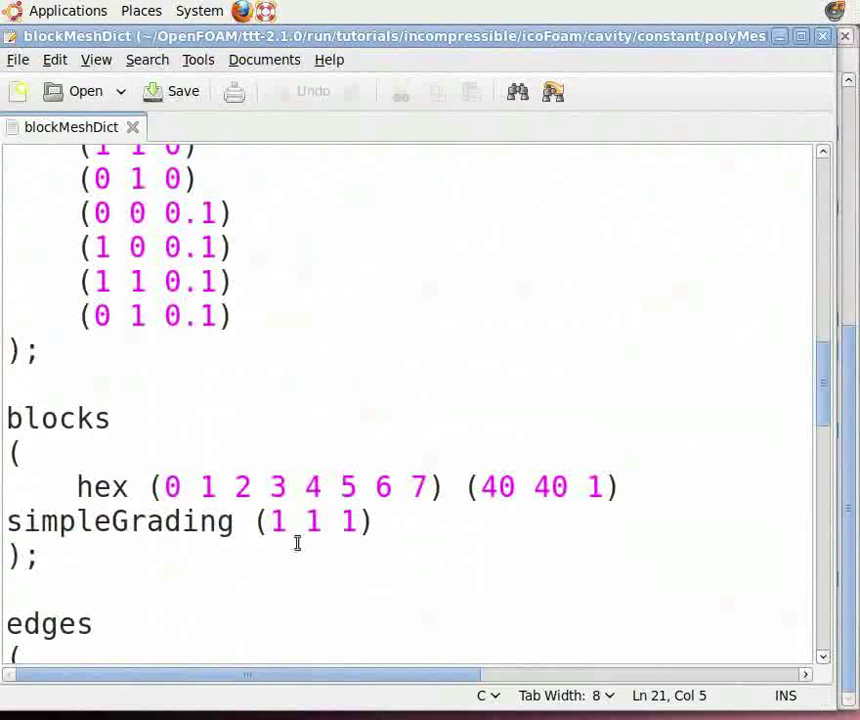
scroll(325, 540, down, 4)
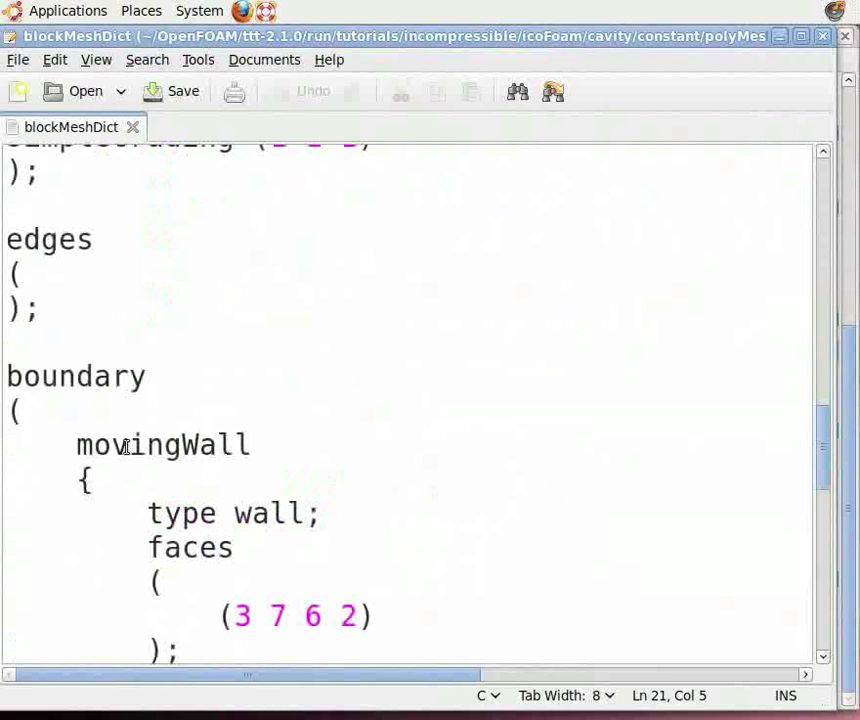
scroll(269, 434, up, 1)
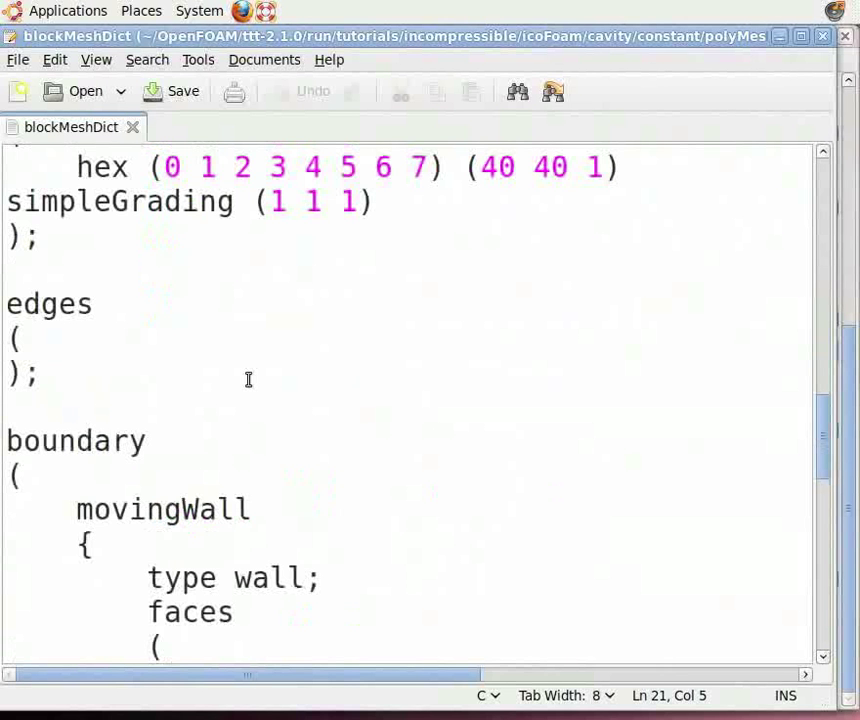
scroll(374, 346, down, 7)
scroll(379, 364, down, 3)
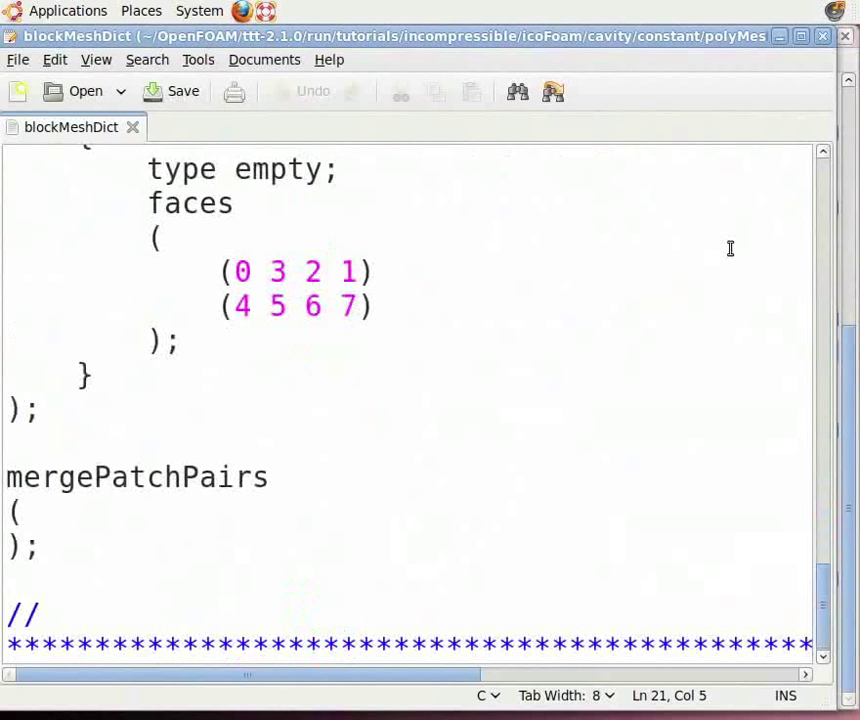
Close gedit and go back up two levels to the cavity case folder.
key(ctrl+q)
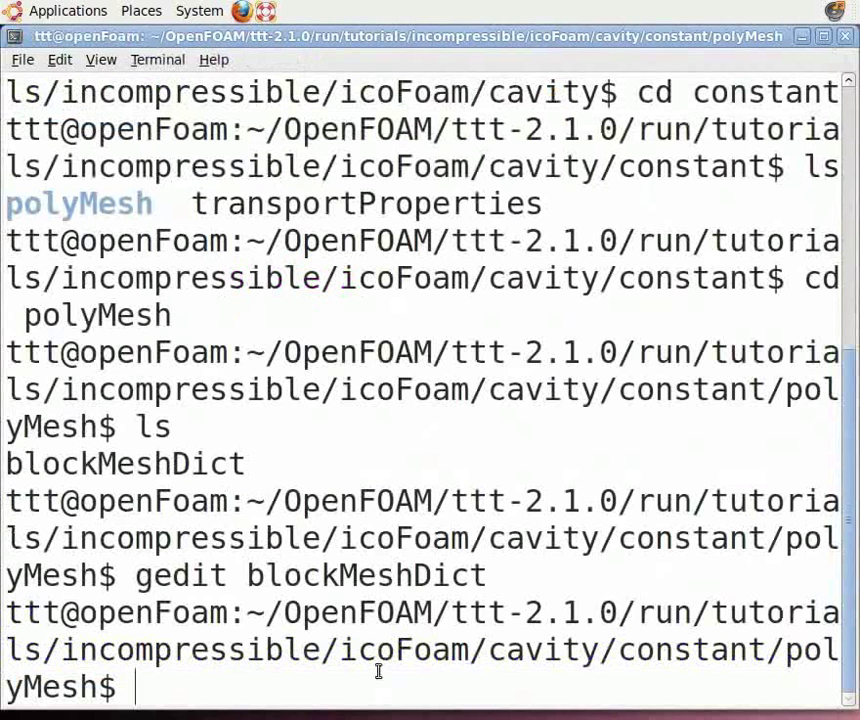
text(cd ..)
key(Return)
text(cd ..)
key(Return)
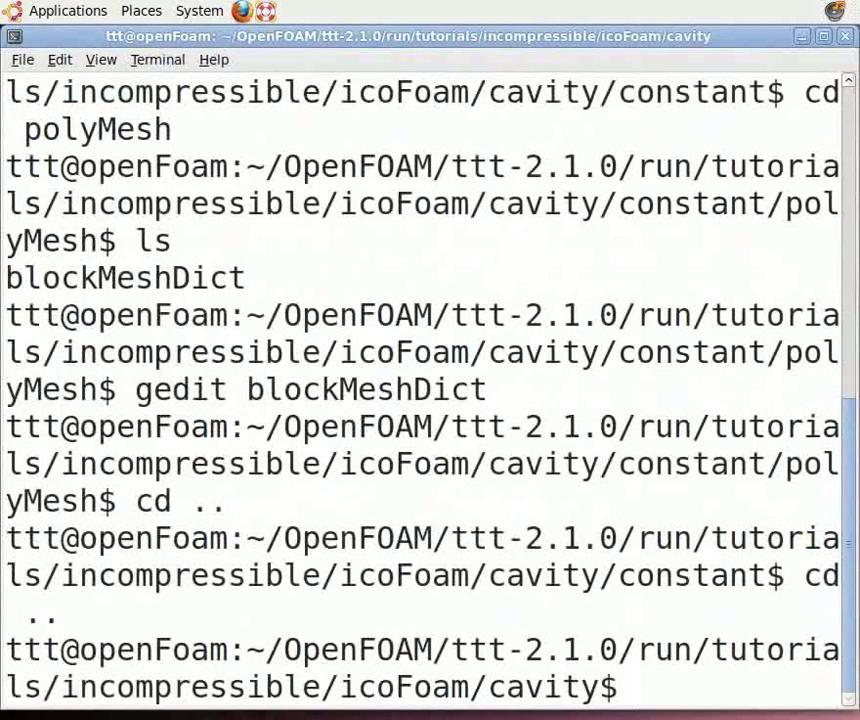
Enter the system folder and list controlDict, fvSchemes and fvSolution.
text(cd system)
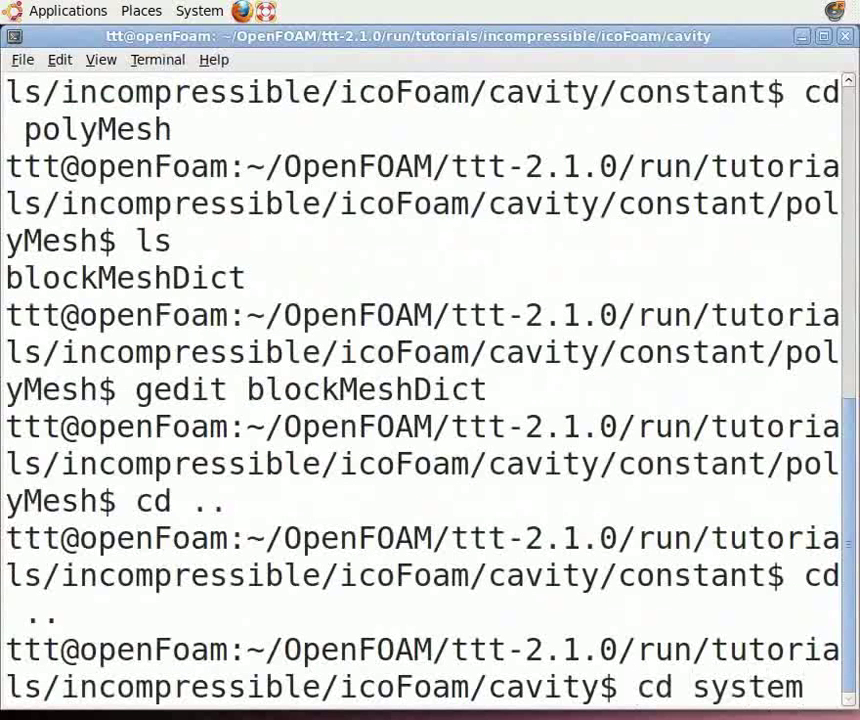
key(Return)
text(ls)
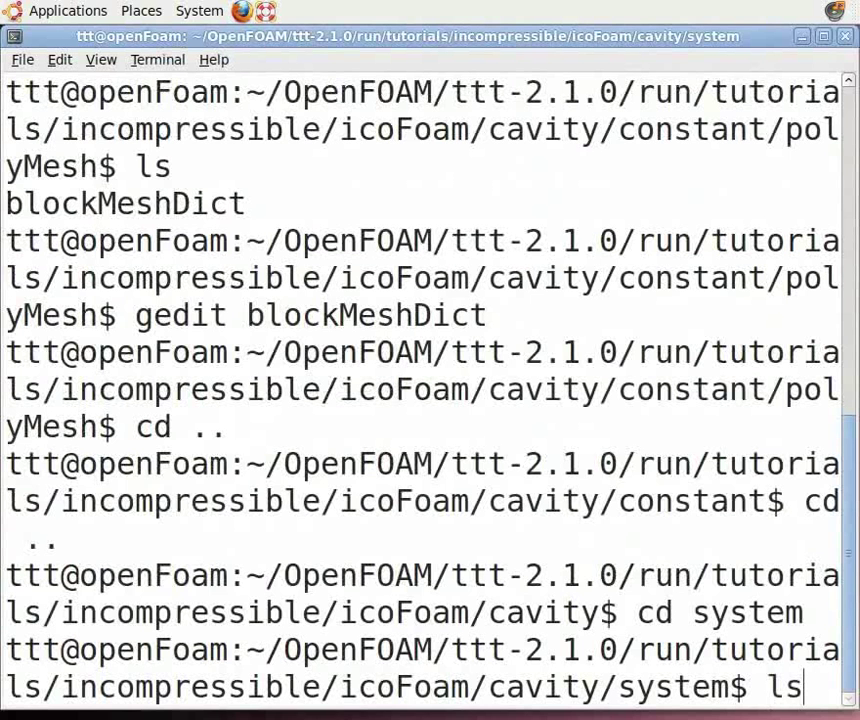
key(Return)
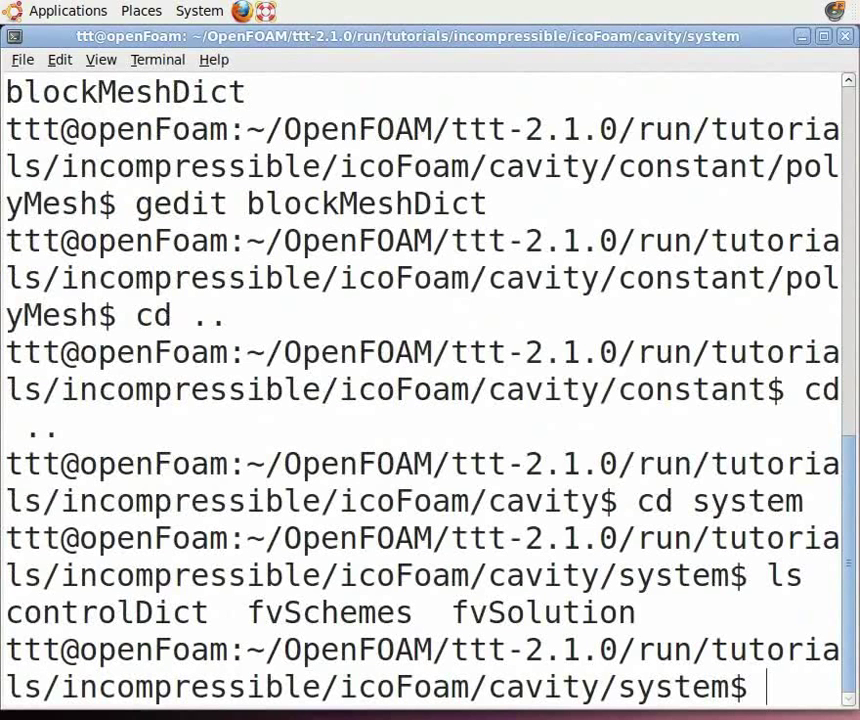
Go into cavity/0, list its p and U files, and return to the cavity folder.
text(cd ..)
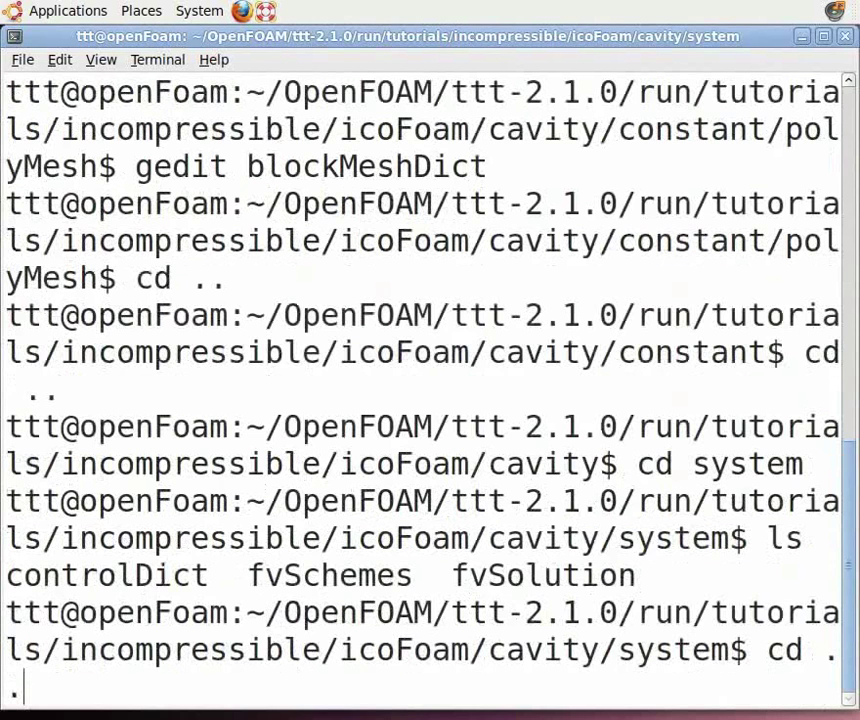
key(Return)
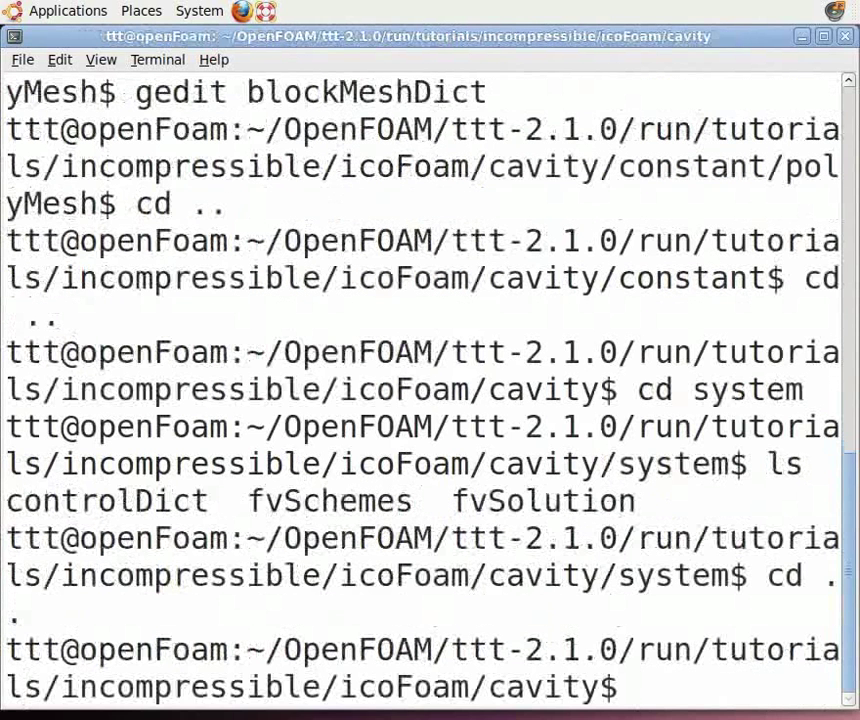
text(cd 0)
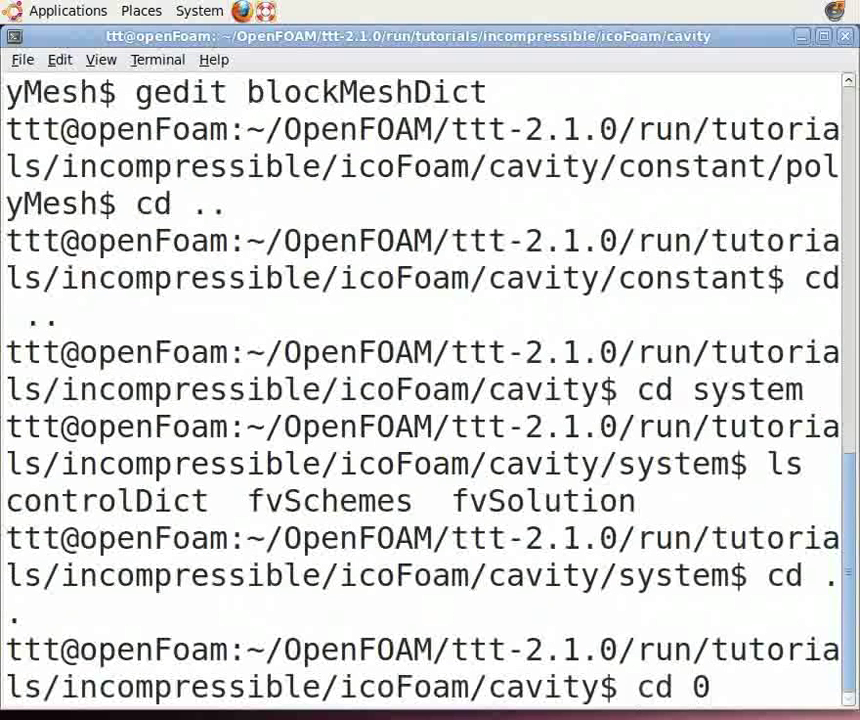
key(Return)
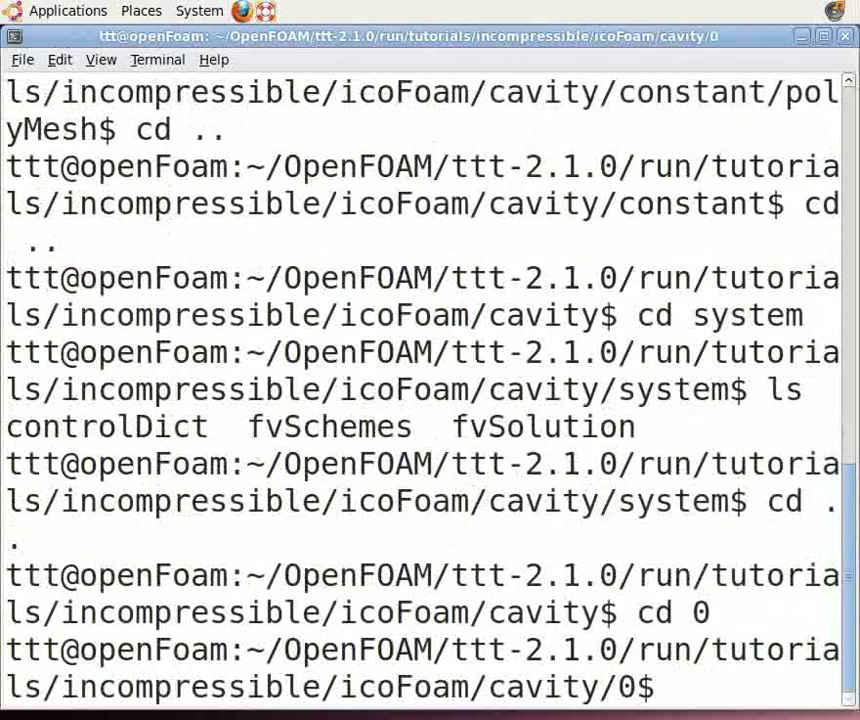
text(ls)
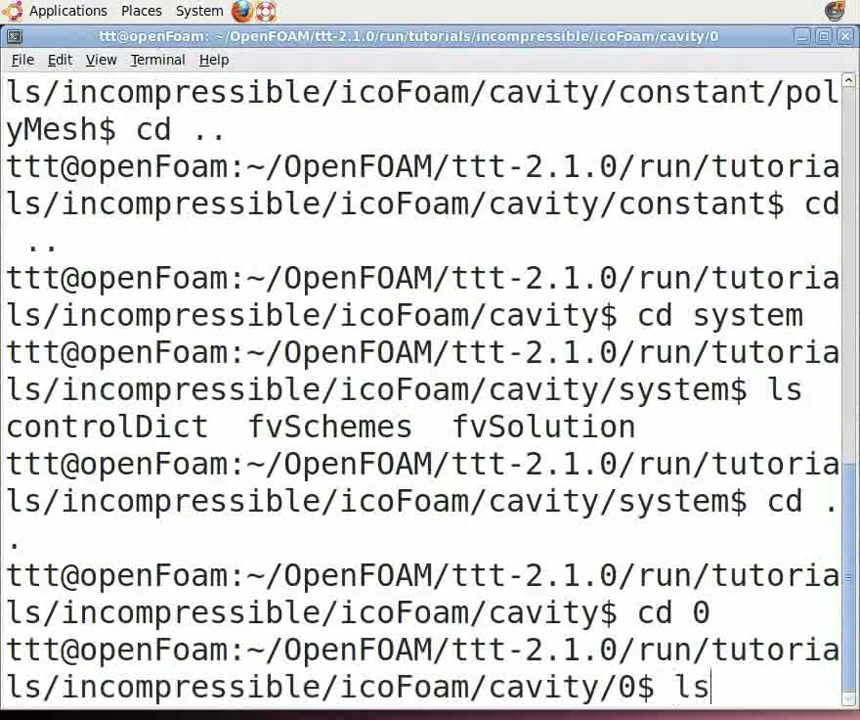
key(Return)
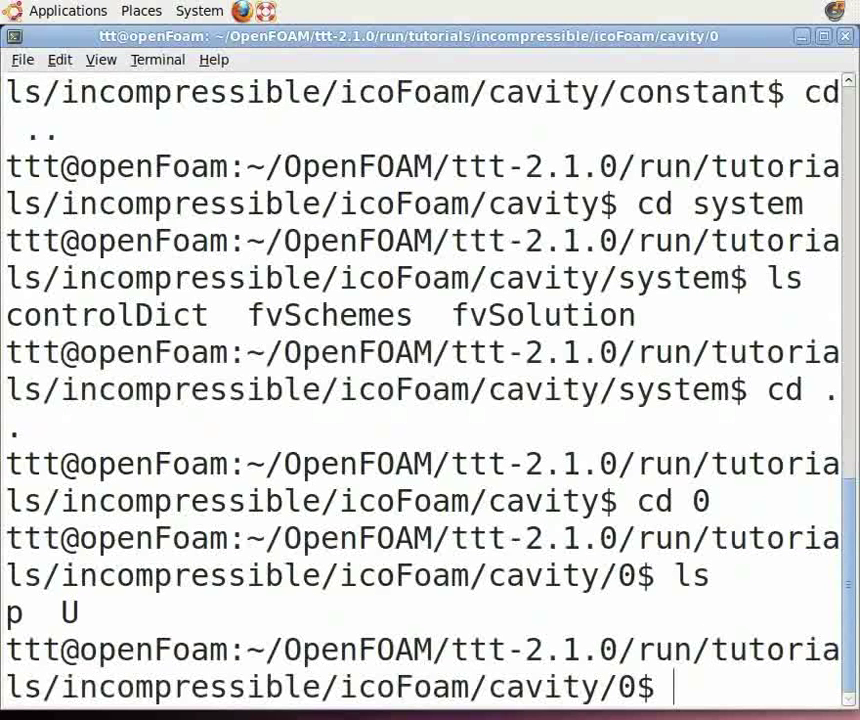
text(cd ..)
key(Return)
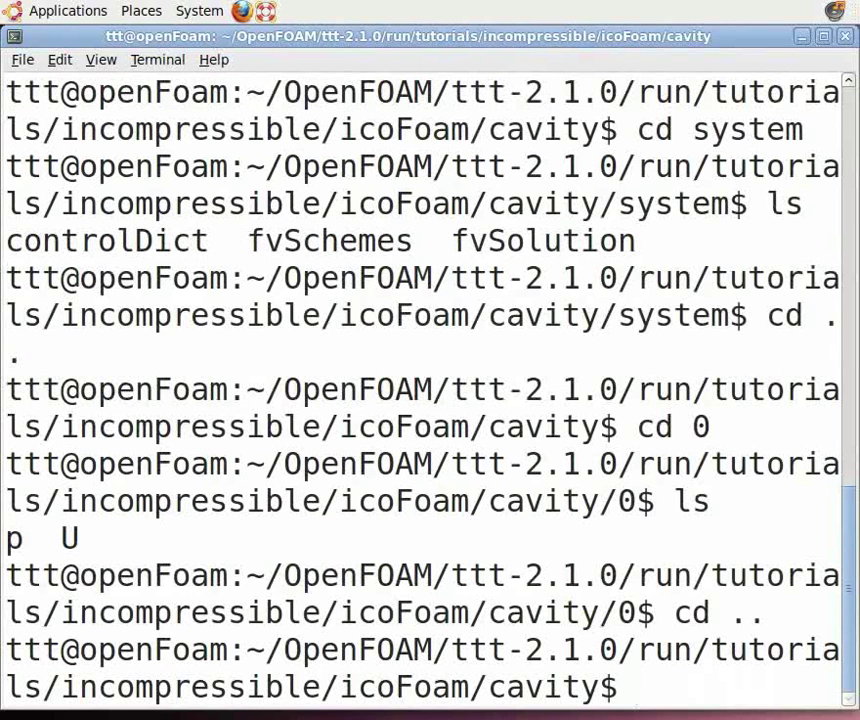
Generate the 1600-cell cavity mesh with blockMesh, then enter paraFoam at the prompt.
text(blockMesh)
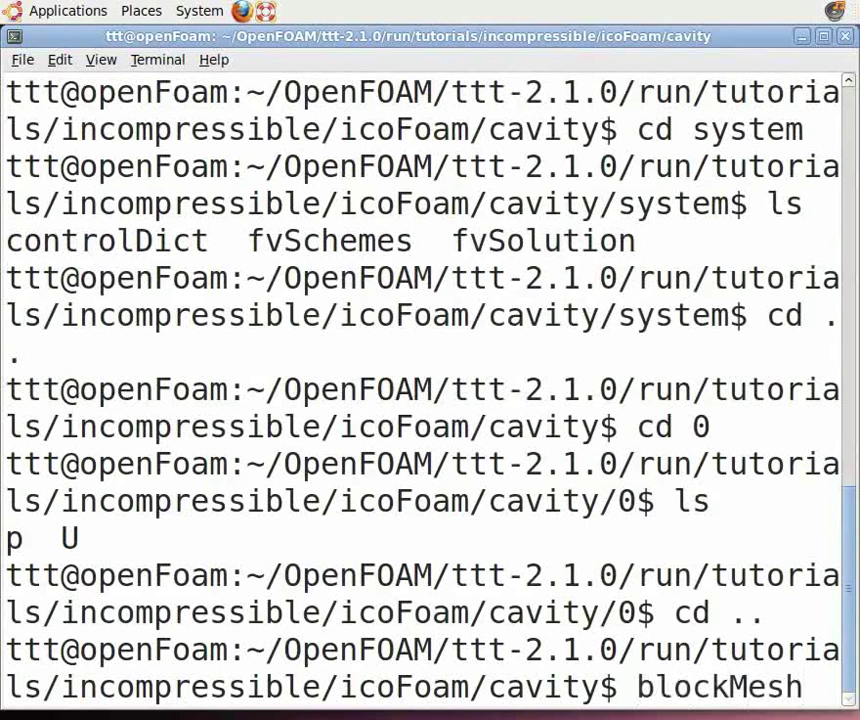
key(Return)
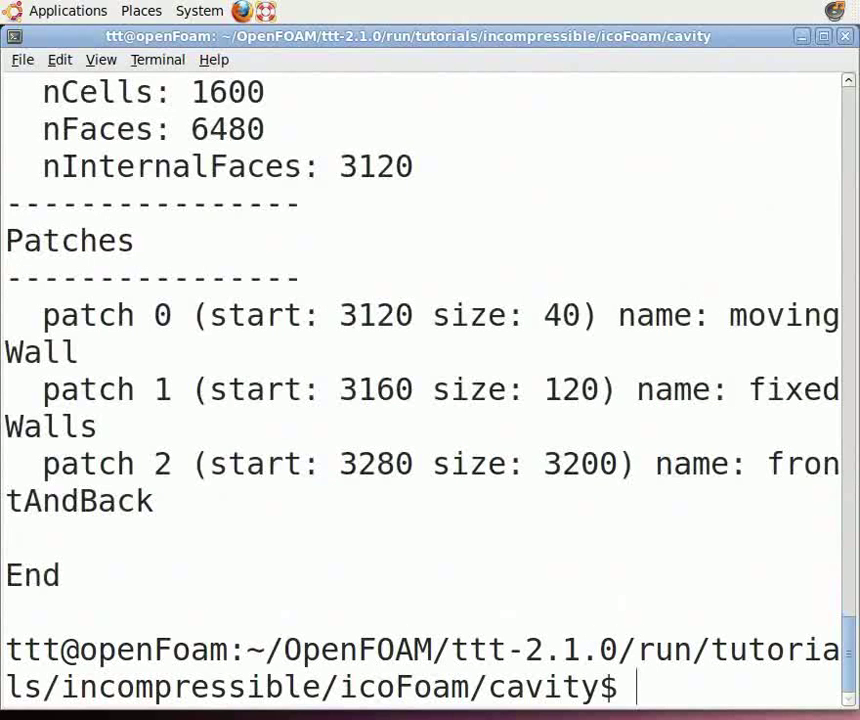
text(paraFoam)
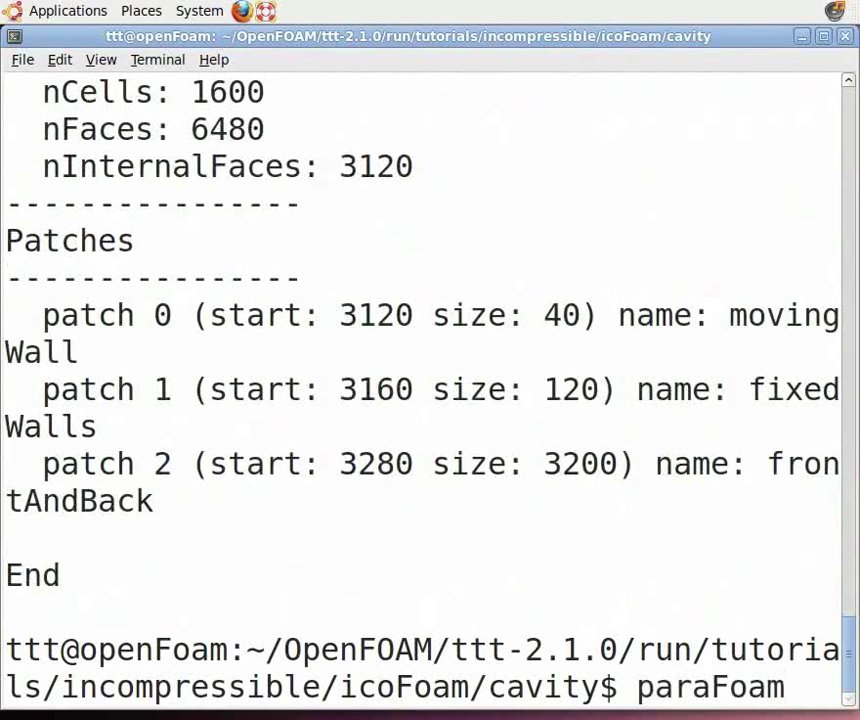
Launch paraFoam, apply to show the cavity mesh, rotate it obliquely, then close ParaView.
key(Return)
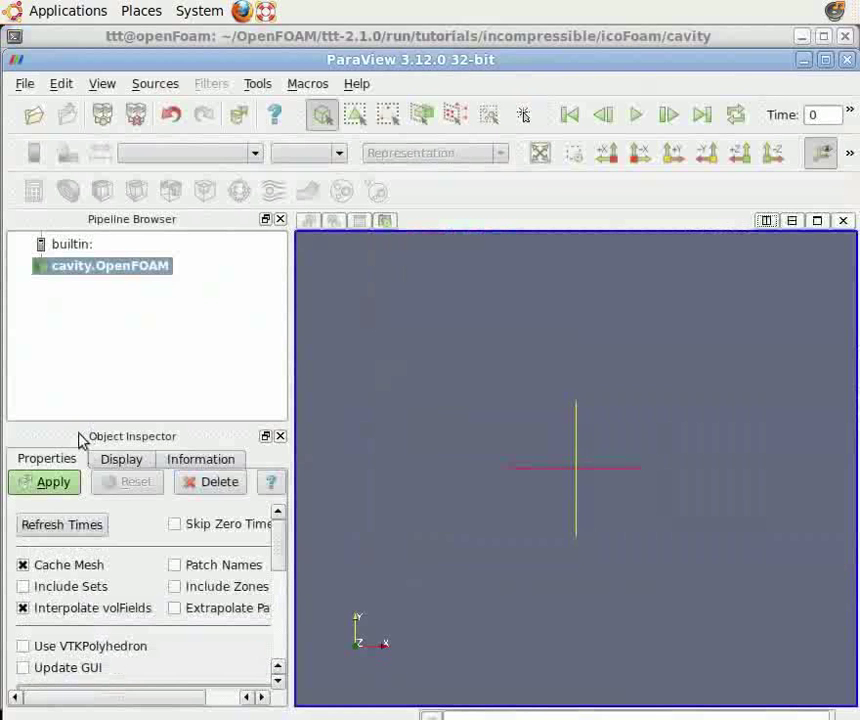
click(50, 484)
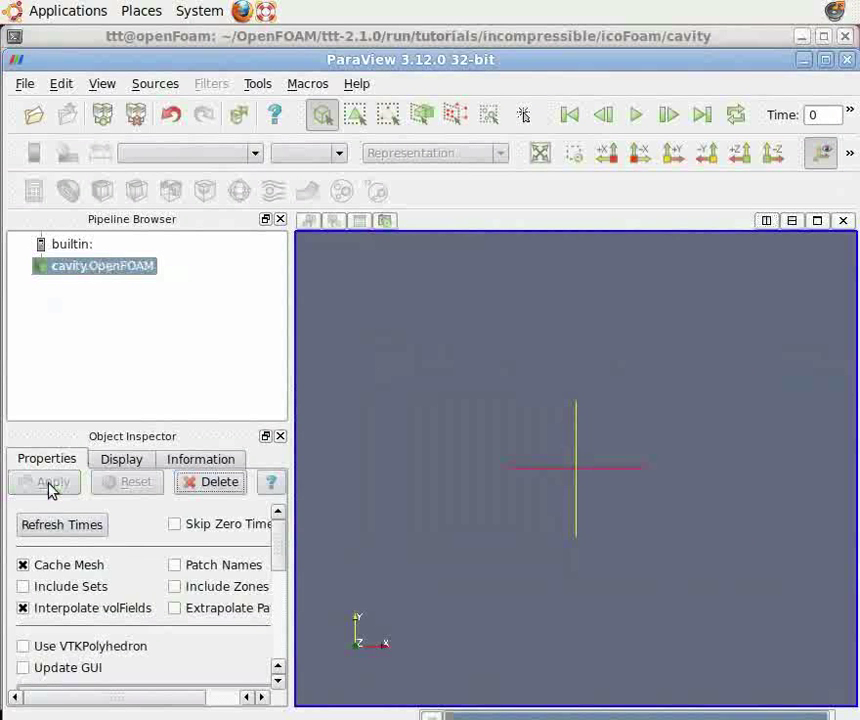
mouse_move(372, 355)
mouse_down()
mouse_move(394, 336)
mouse_move(422, 370)
mouse_move(397, 330)
mouse_move(380, 328)
mouse_move(384, 340)
mouse_up()
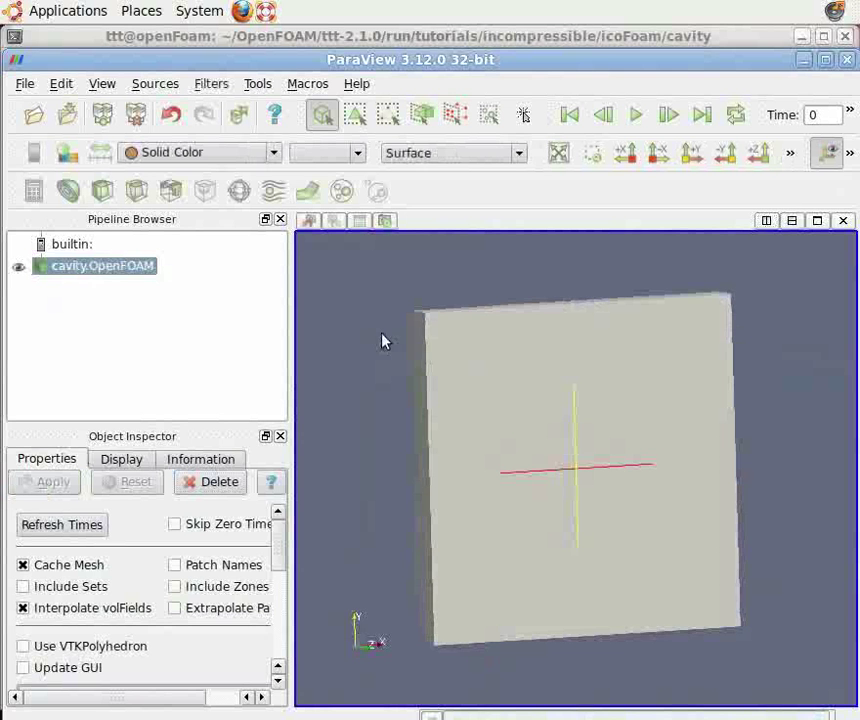
click(849, 62)
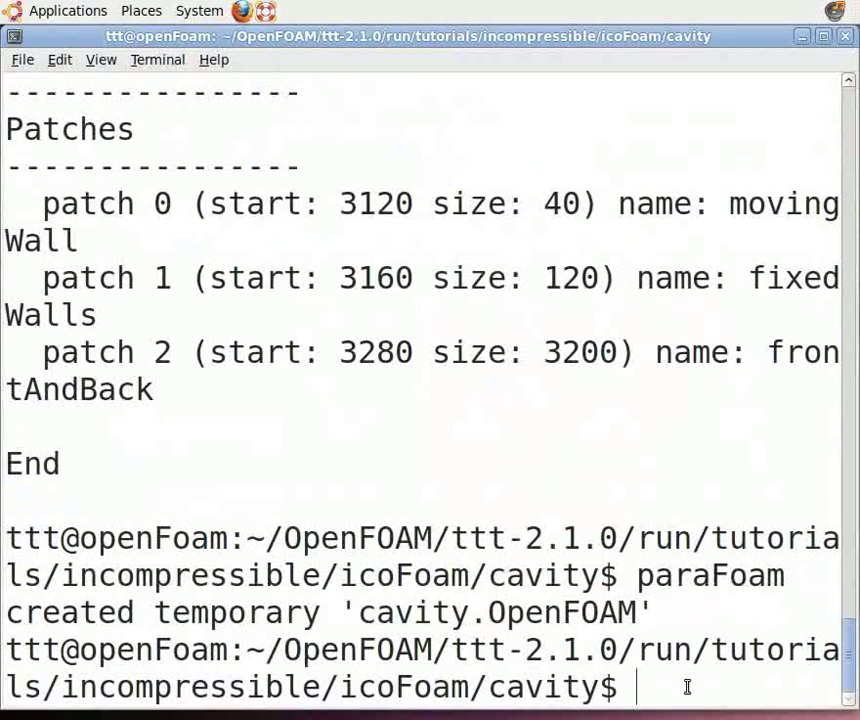
Run checkMesh on the cavity case and scroll the output to confirm 'Mesh OK.'.
text(checkMesh)
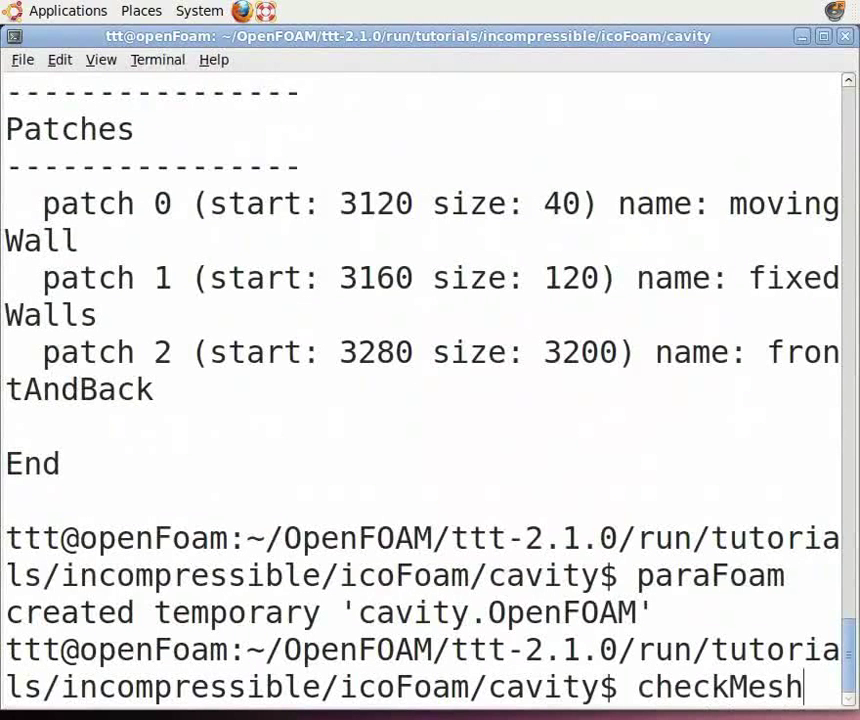
key(Return)
scroll(440, 462, up, 3)
scroll(440, 462, up, 15)
scroll(525, 446, down, 13)
scroll(527, 441, down, 2)
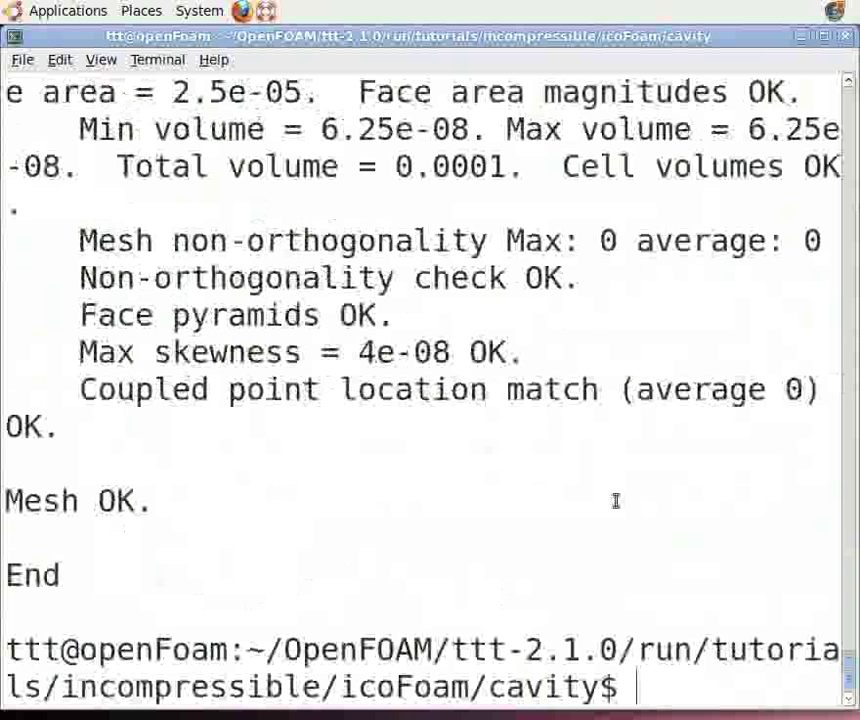
Bring up the PDF, advance to slide 22 on the icoFoam solver, and return to the terminal.
click(801, 38)
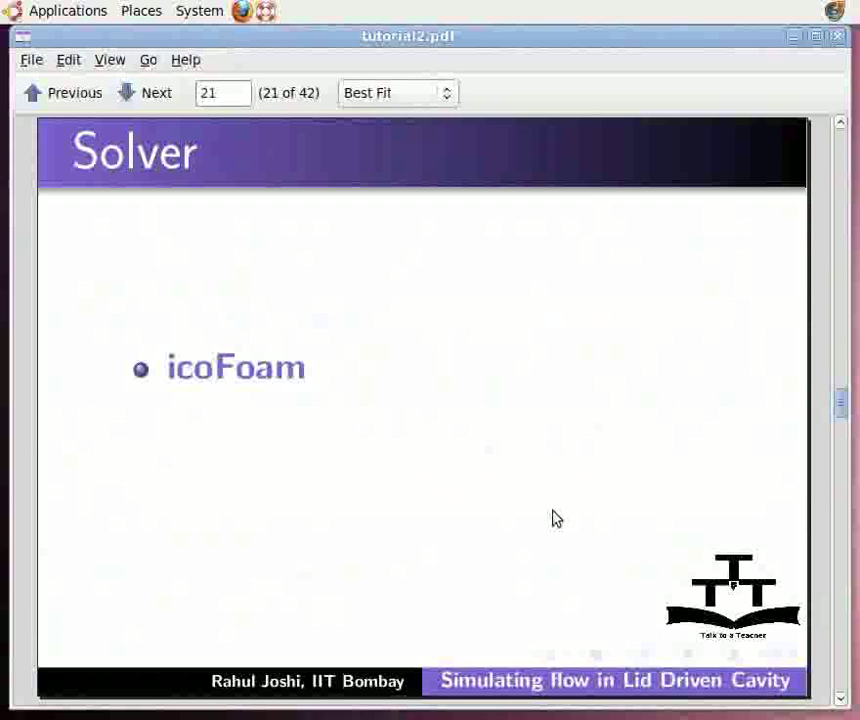
key(Page_Down)
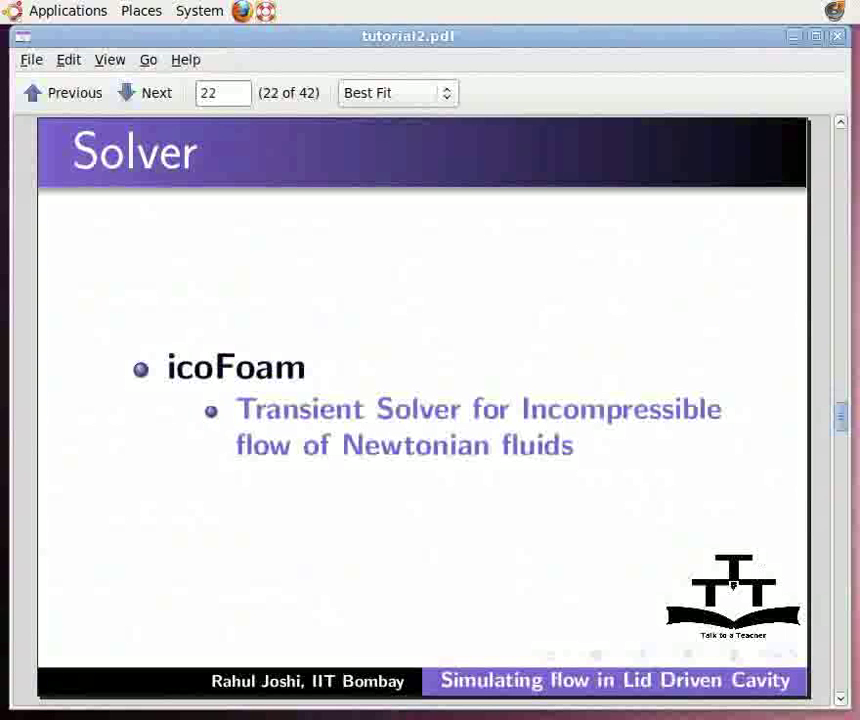
key(alt+Tab)
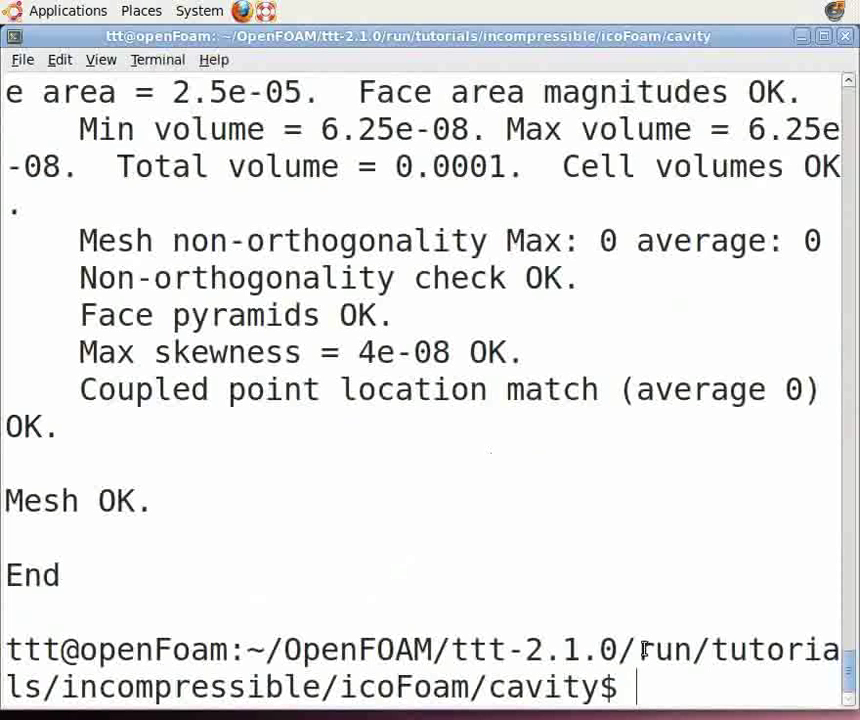
Run icoFoam on the cavity case until it finishes (15.76 s), then enter paraFoam at the prompt.
text(icoFoam)
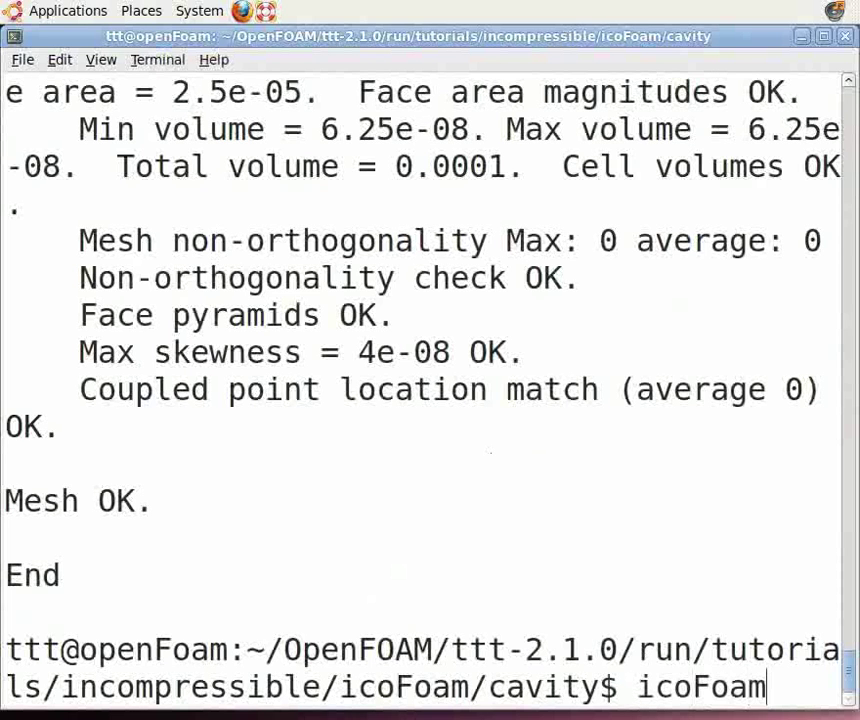
key(Return)
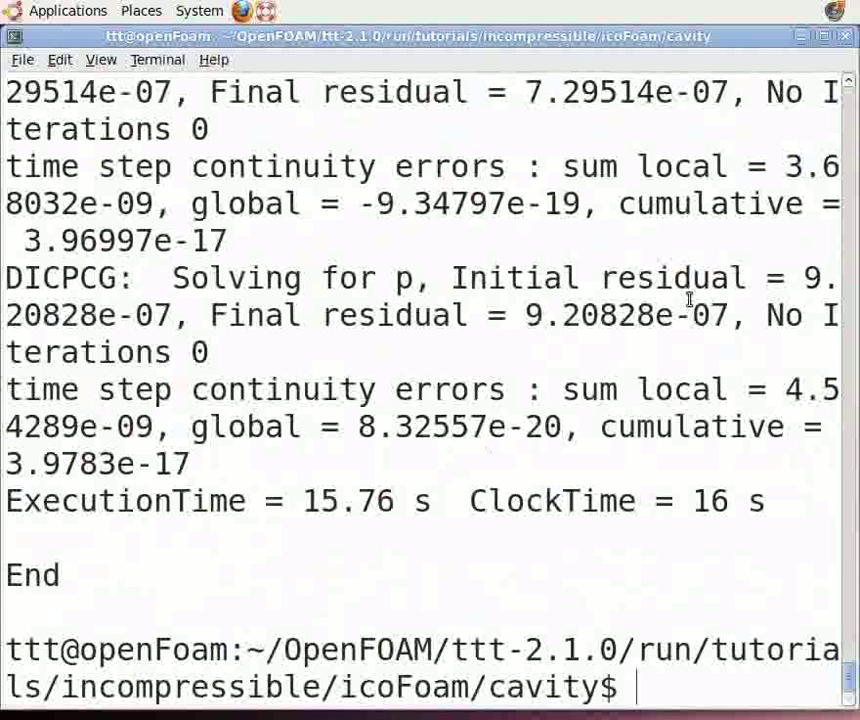
text(paraFoam)
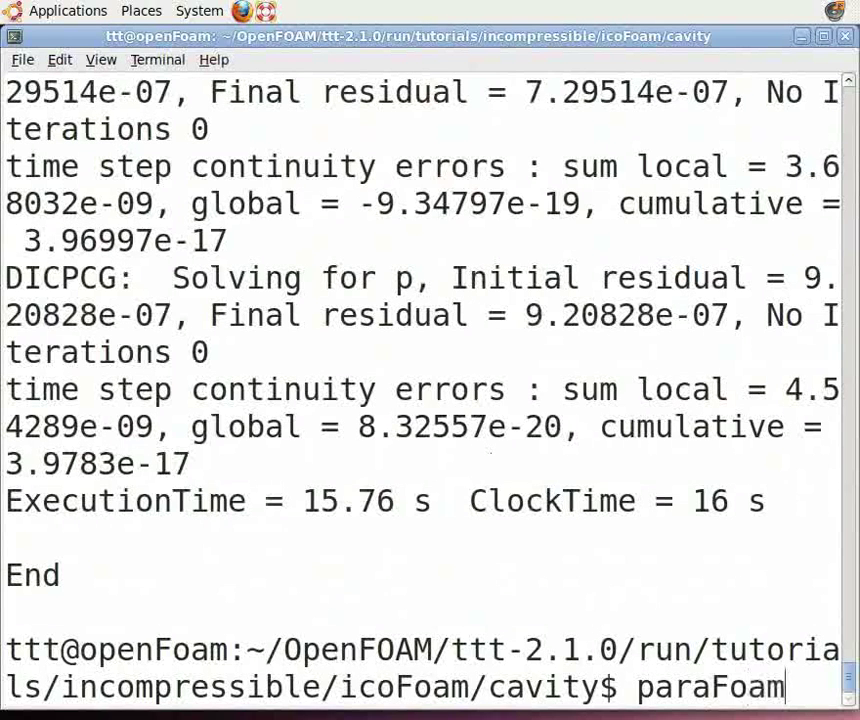
Launch paraFoam, maximize ParaView, and apply to load the cavity internalMesh as a solid-color surface.
key(Return)
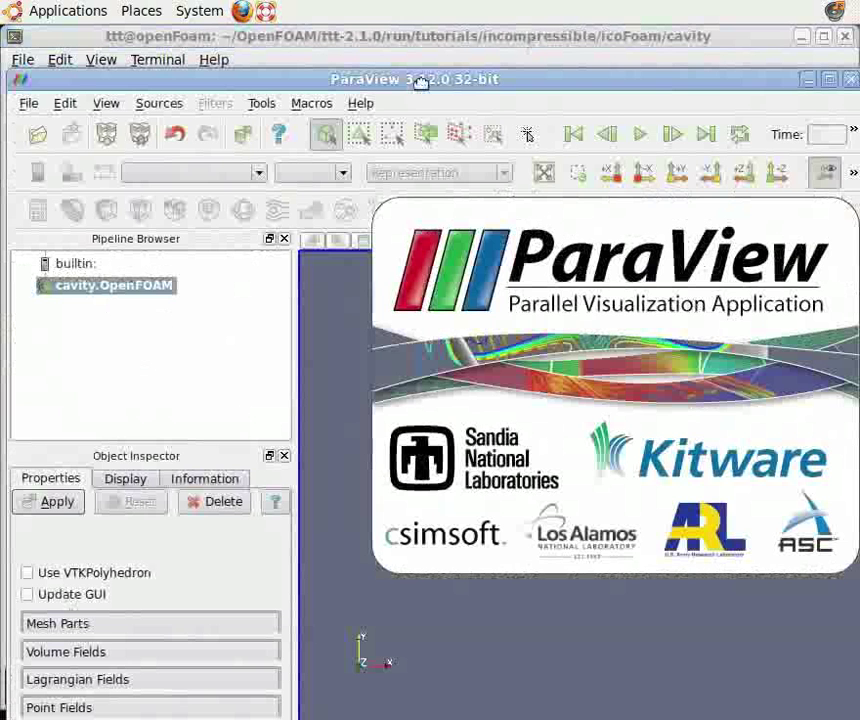
double_click(420, 82)
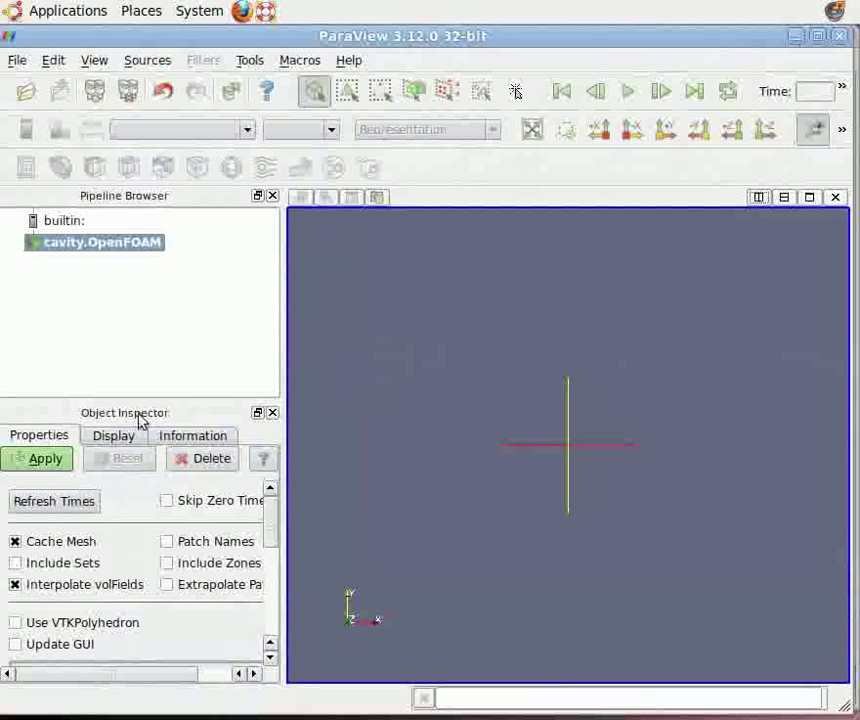
click(44, 463)
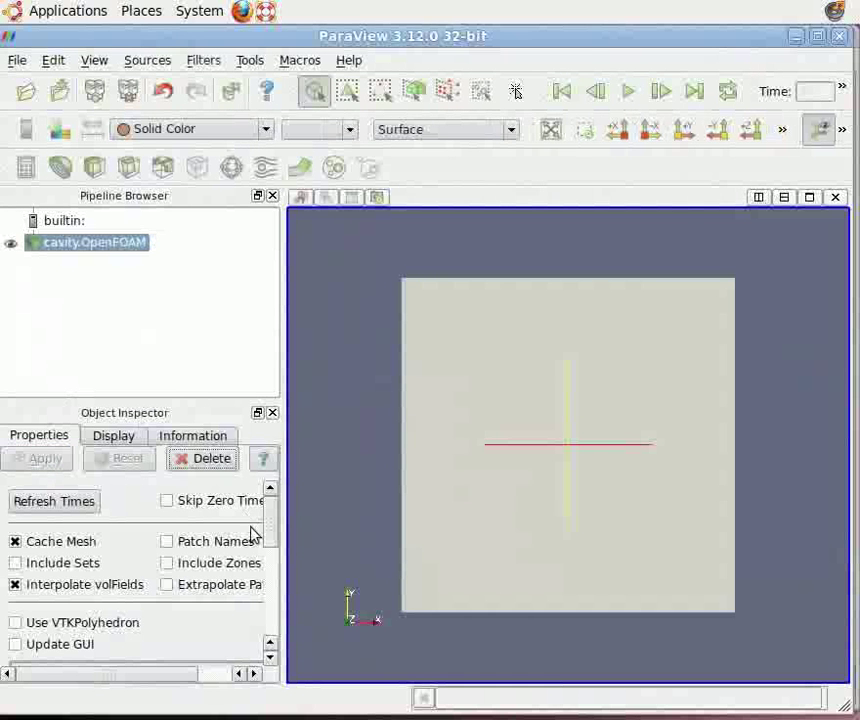
scroll(150, 530, down, 1)
scroll(149, 526, down, 1)
scroll(142, 520, down, 1)
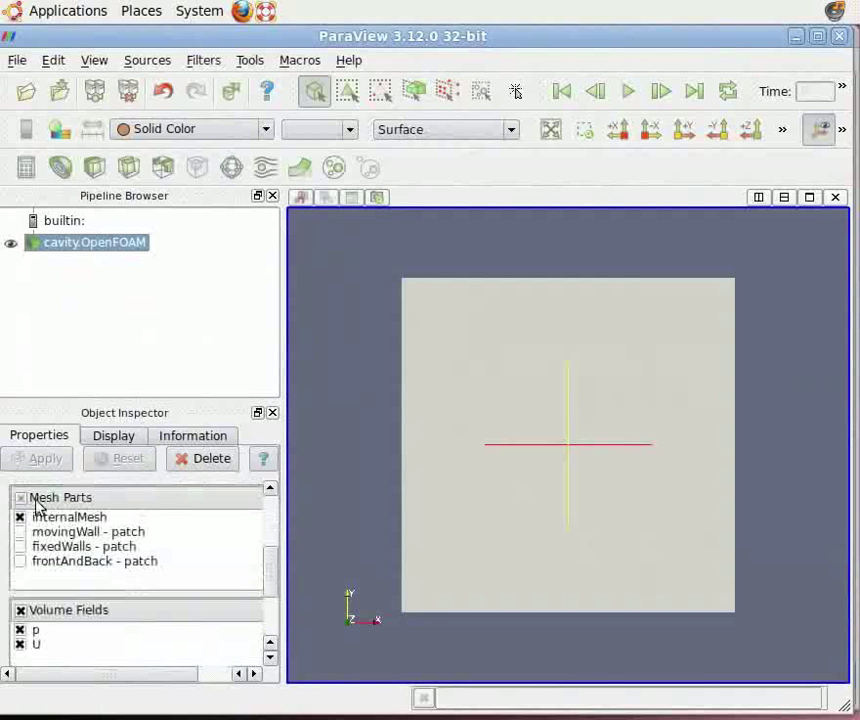
scroll(178, 592, down, 2)
scroll(178, 592, up, 3)
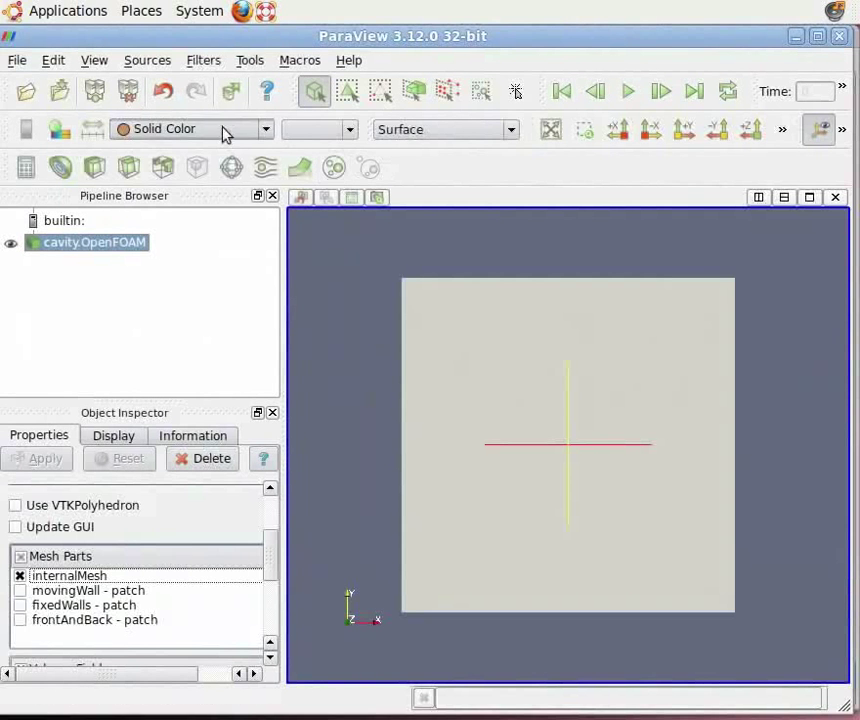
Colour the cavity by U, play to the last time step, and show the 0–1 U Magnitude legend.
click(268, 132)
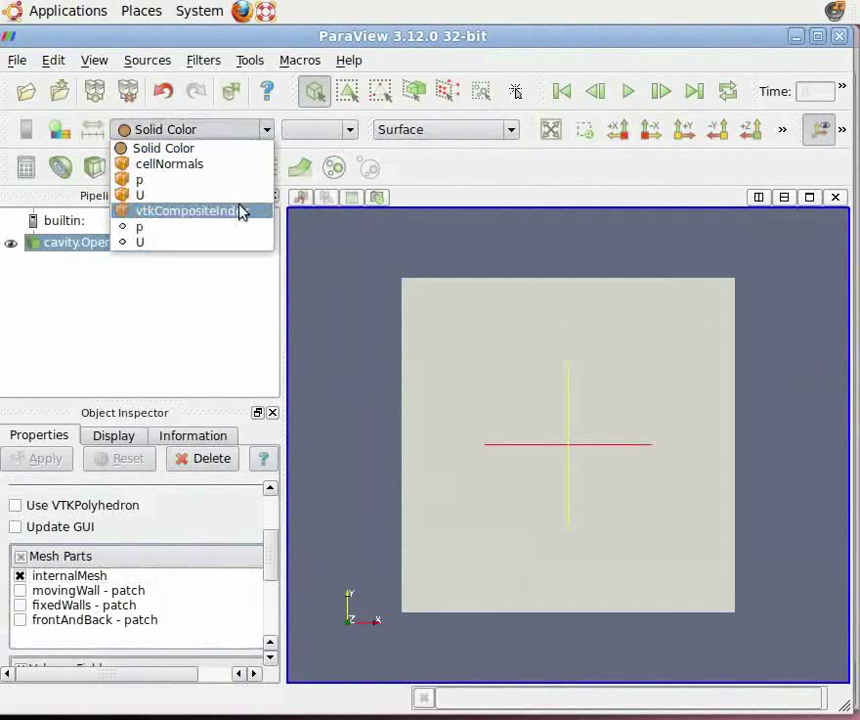
click(193, 247)
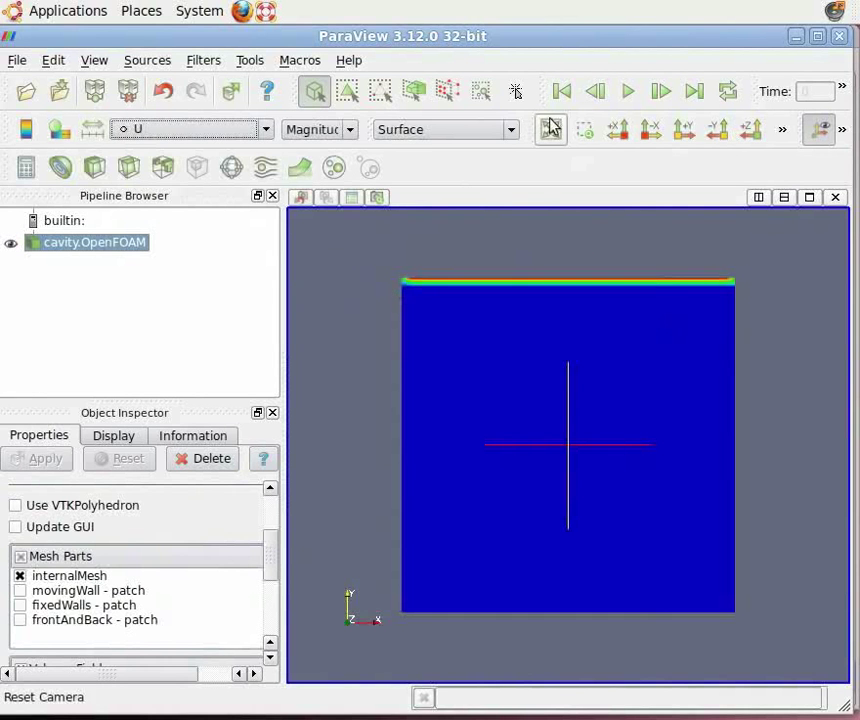
click(629, 92)
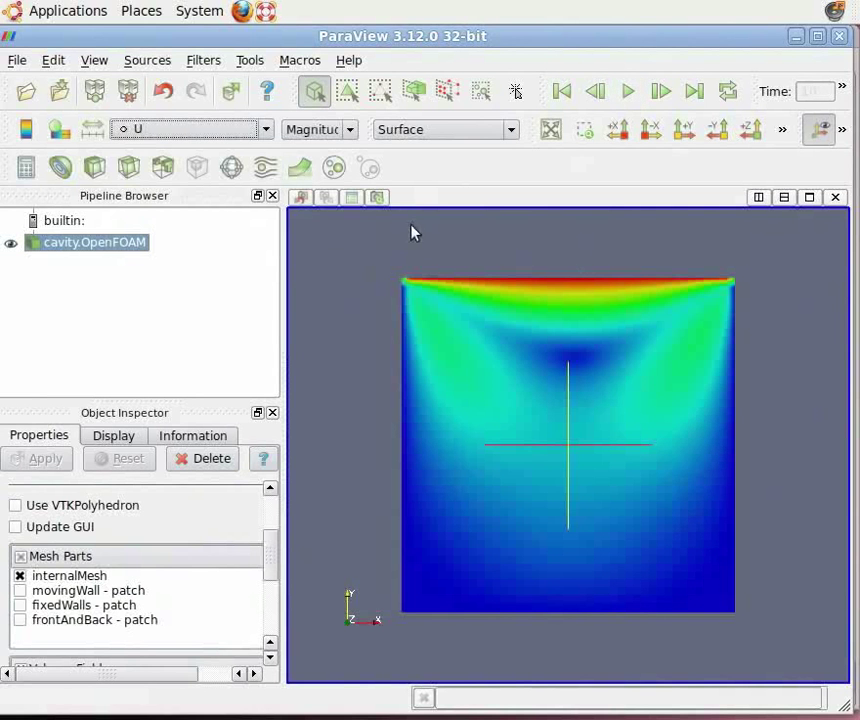
click(30, 131)
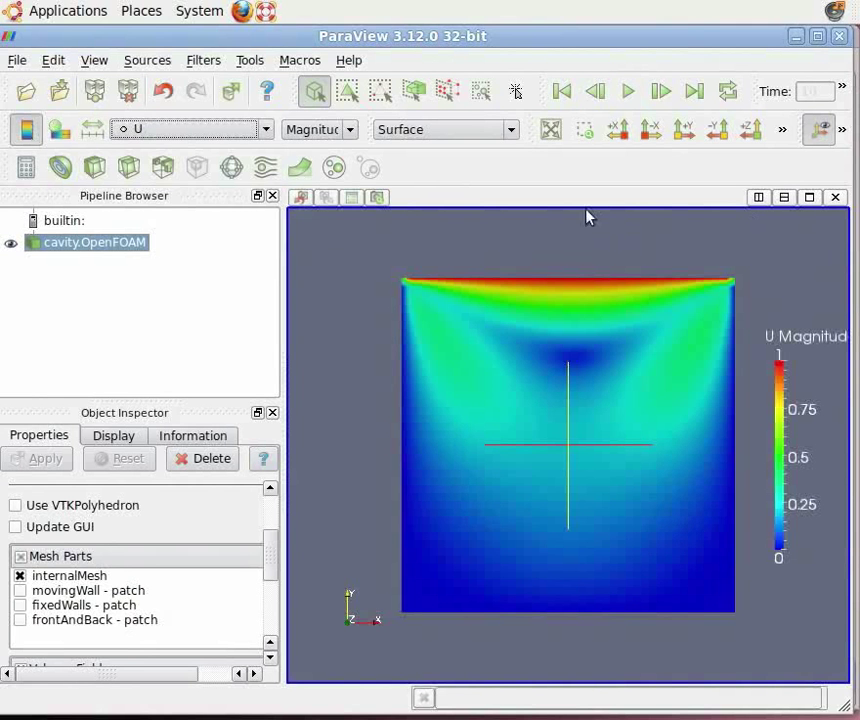
Add a Plot Over Line filter across the cavity horizontally and compute the U and p plot.
click(205, 61)
mouse_move(216, 167)
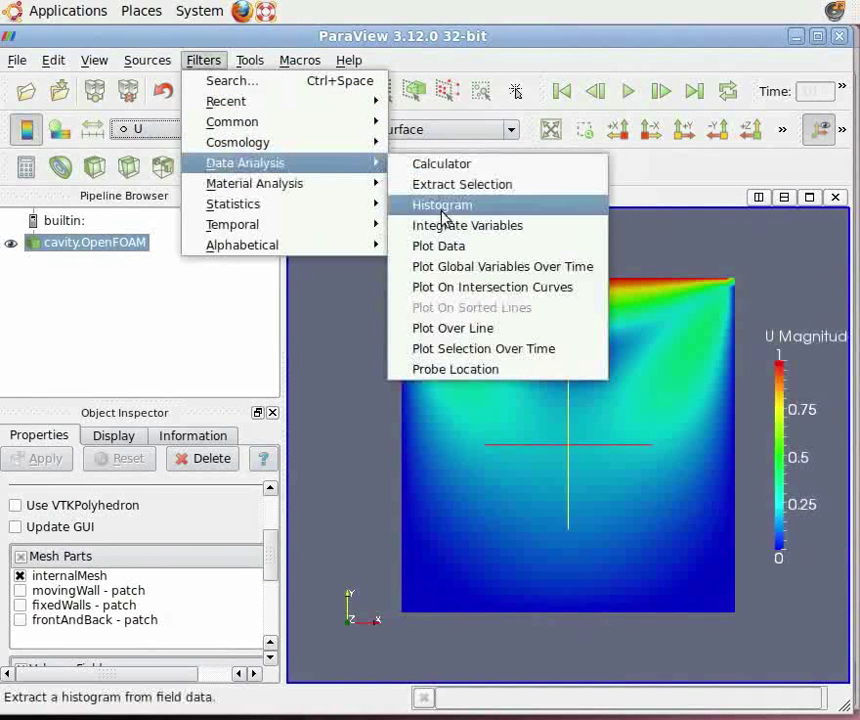
click(497, 329)
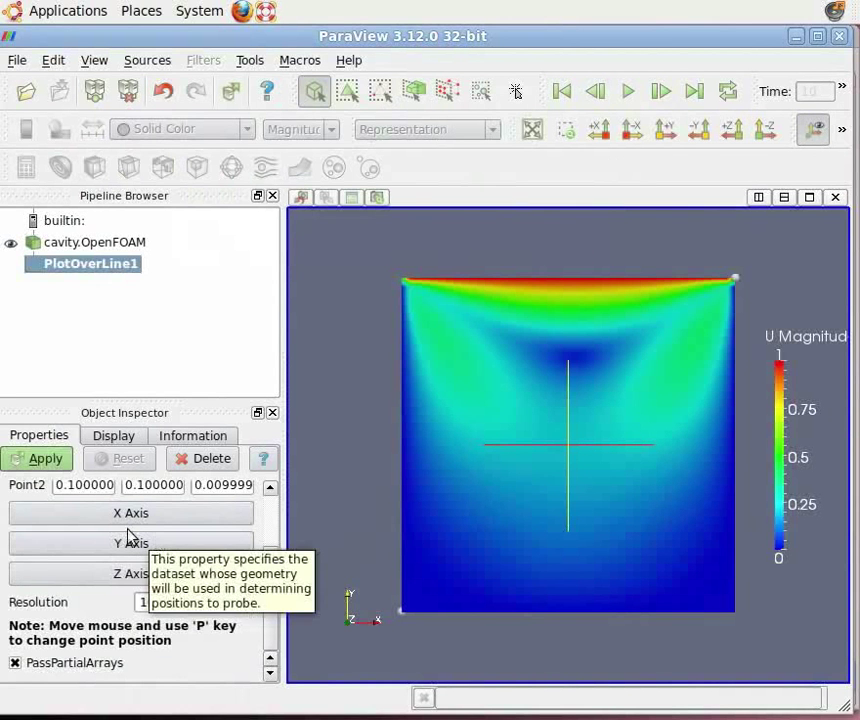
click(127, 517)
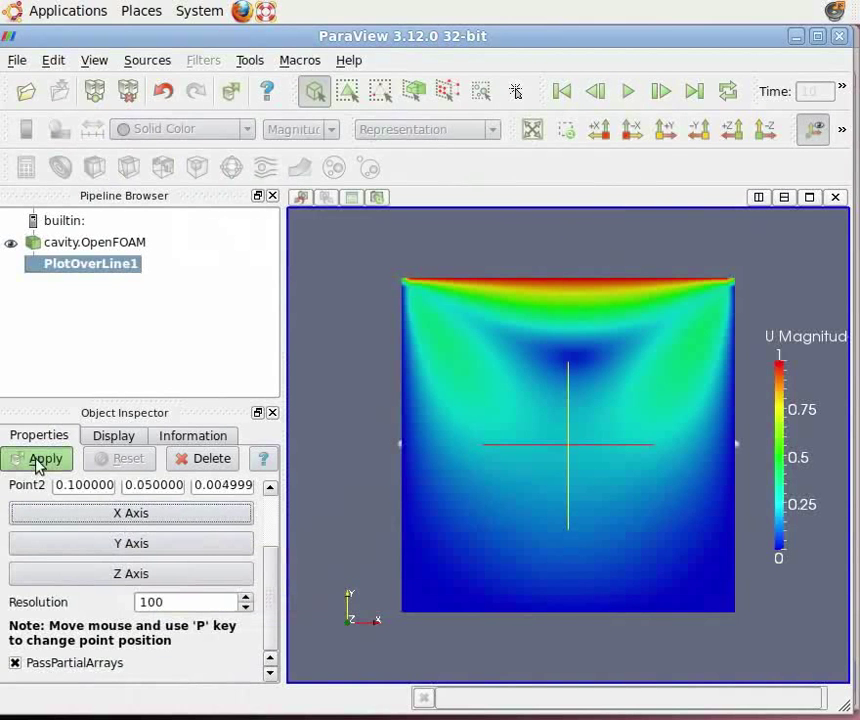
click(37, 461)
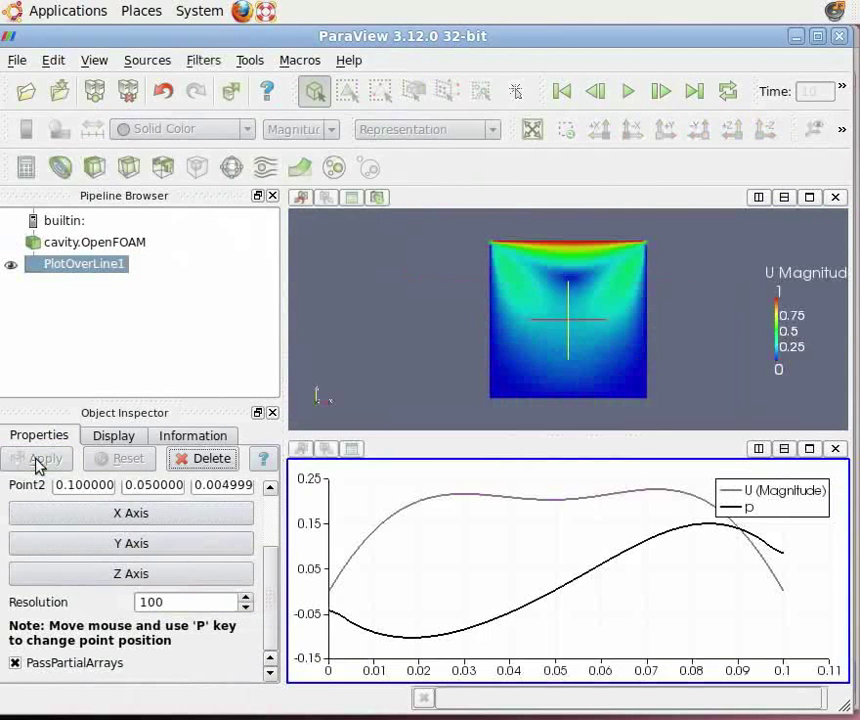
Switch the probe line to the Y axis and reapply to plot along the vertical centreline.
mouse_move(392, 513)
mouse_move(704, 530)
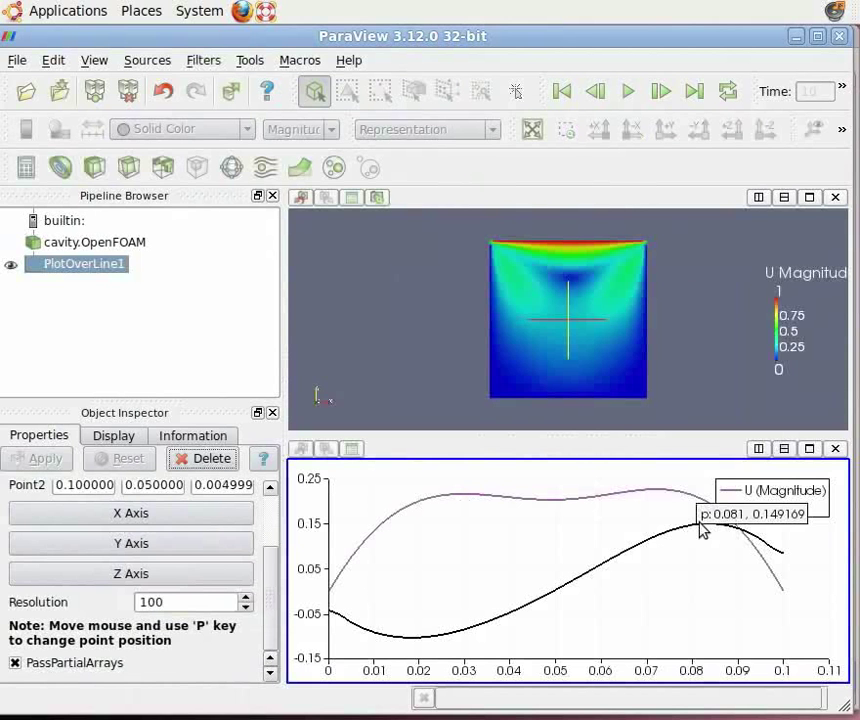
click(220, 553)
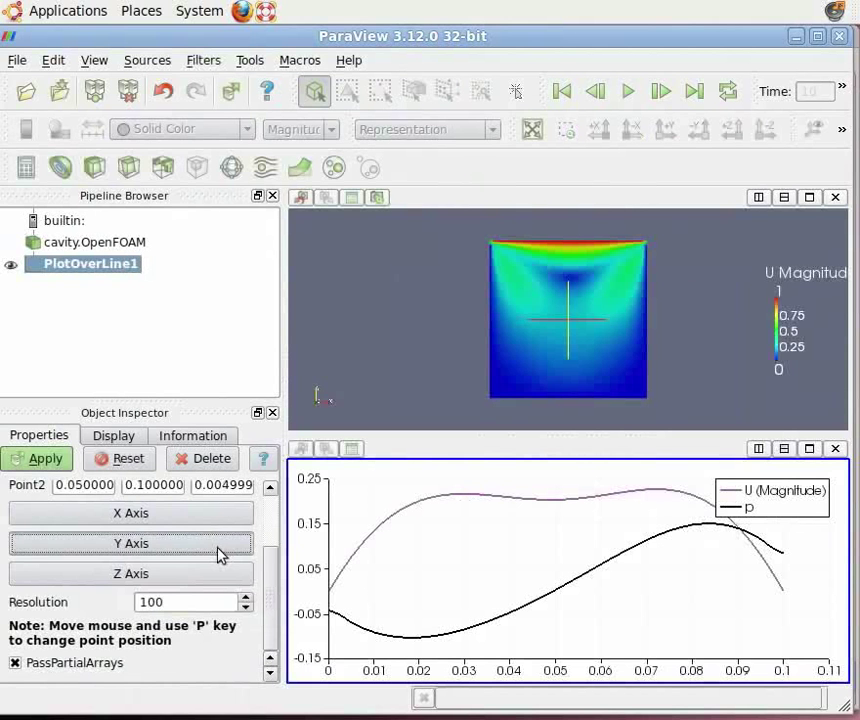
click(44, 459)
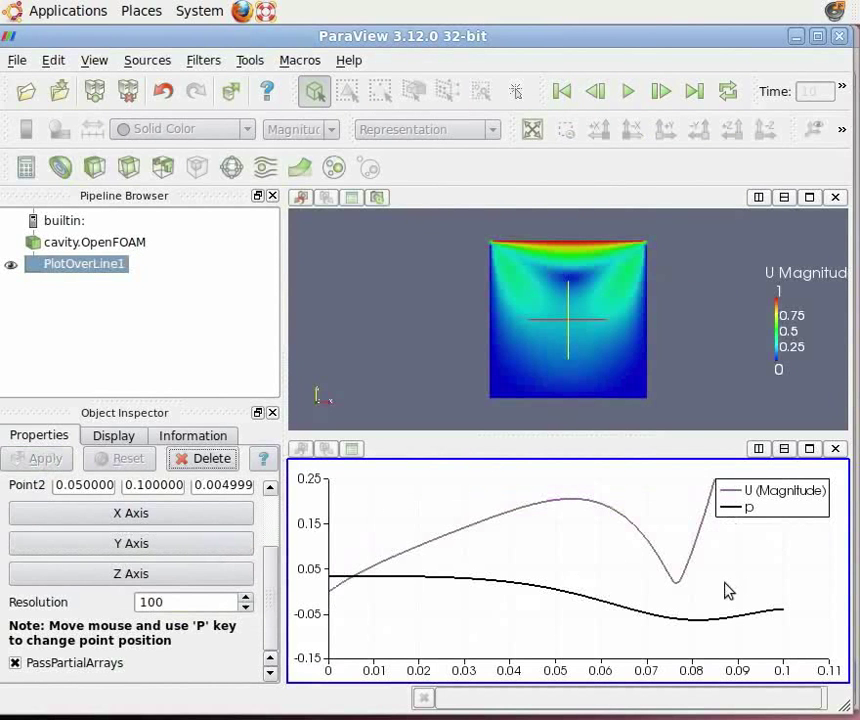
Save the line data with File > Save Data as 'cavity' in CSV format, accepting the writer settings.
click(28, 62)
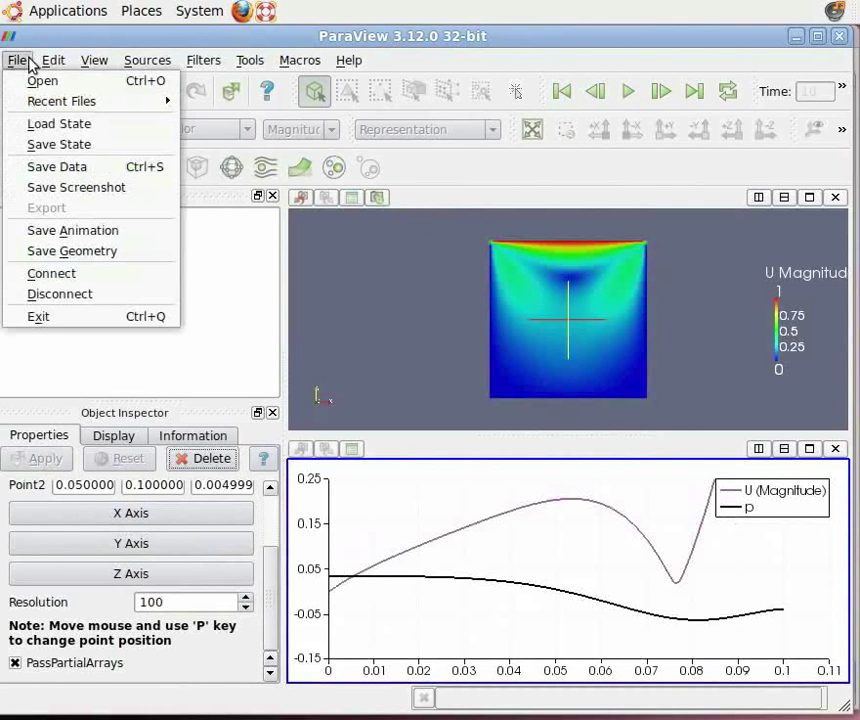
click(65, 170)
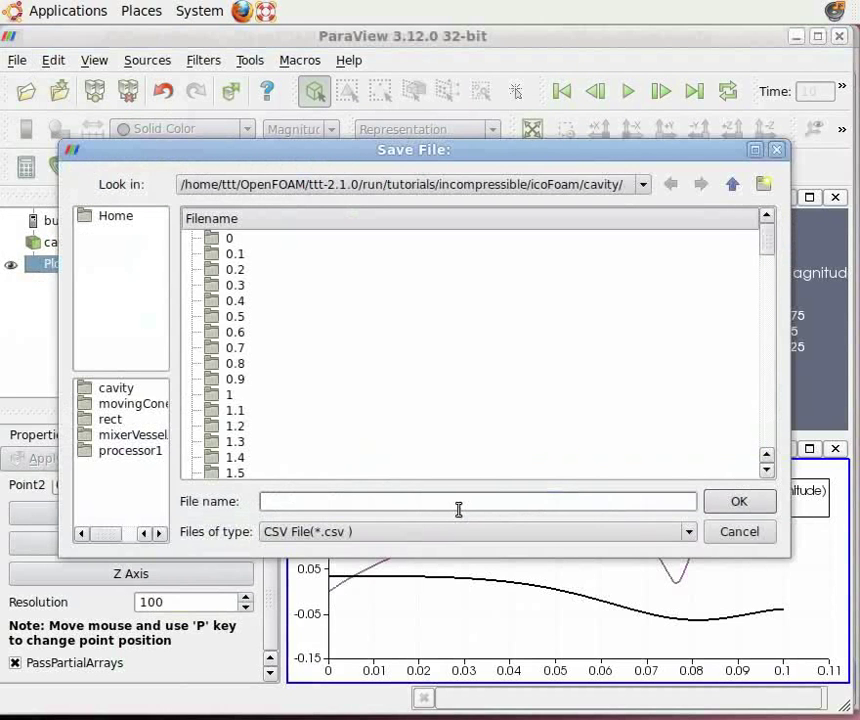
text(cavity)
click(744, 508)
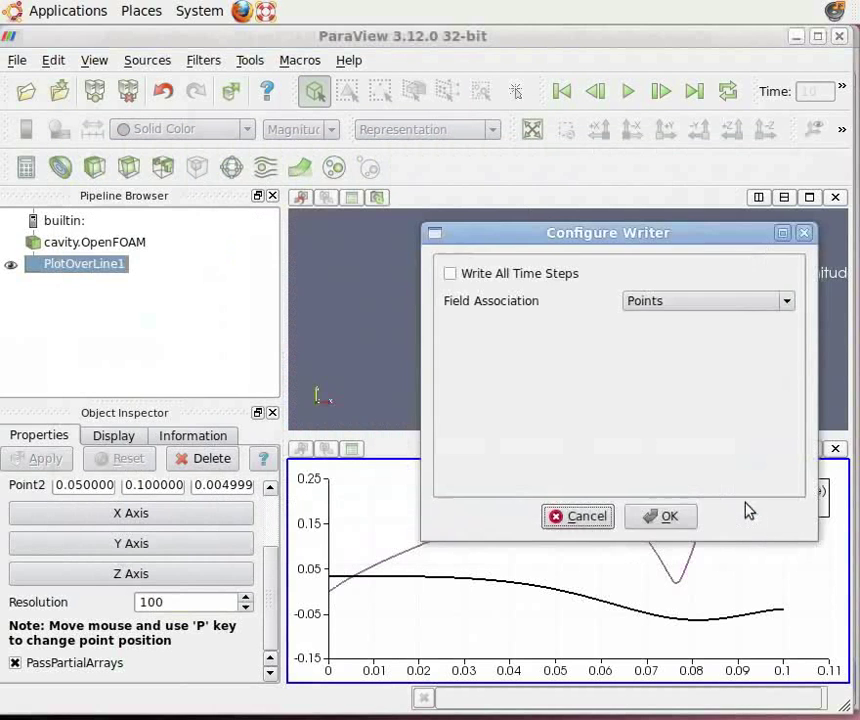
click(664, 518)
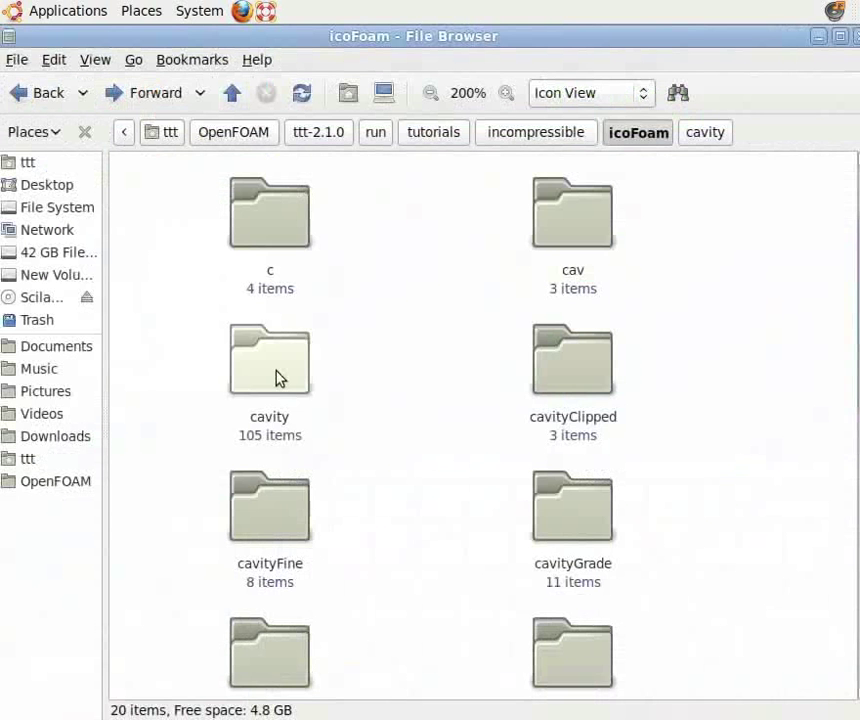
Open the cavity case folder in the file browser and scroll down to the exported cavity.csv.
click(277, 377)
double_click(277, 377)
scroll(774, 292, down, 20)
scroll(710, 547, down, 1)
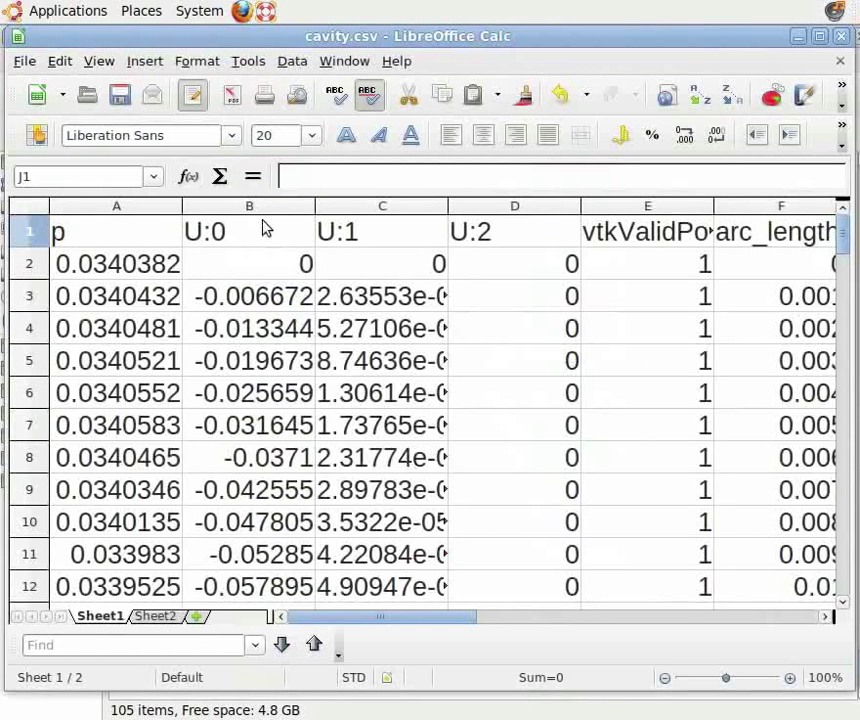
Scroll Sheet1 right to the Points columns, then check Sheet2's U:0 and Points:1 headings in A1 and B1.
click(828, 617)
click(828, 617)
click(828, 617)
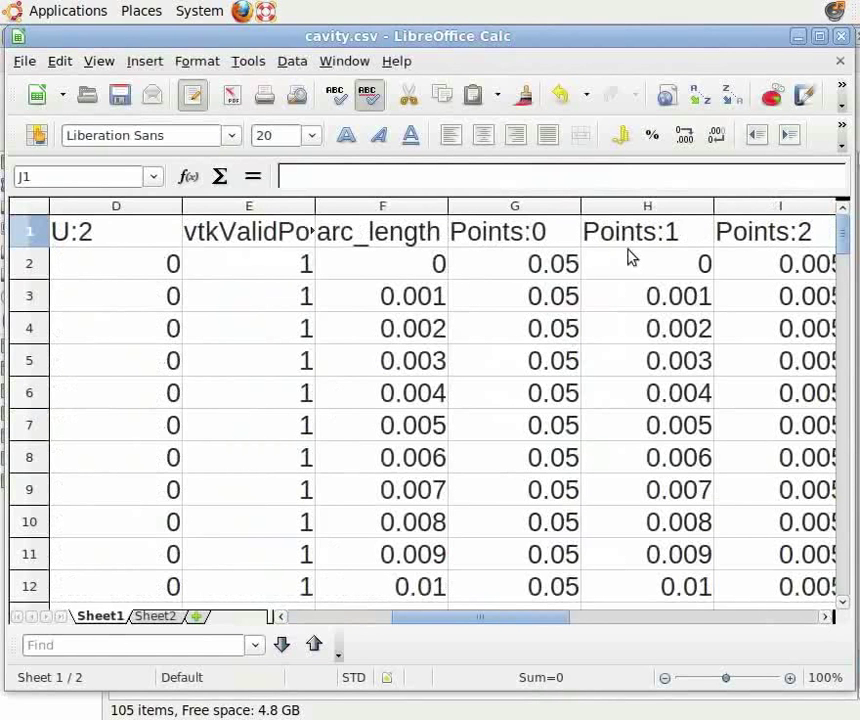
click(162, 618)
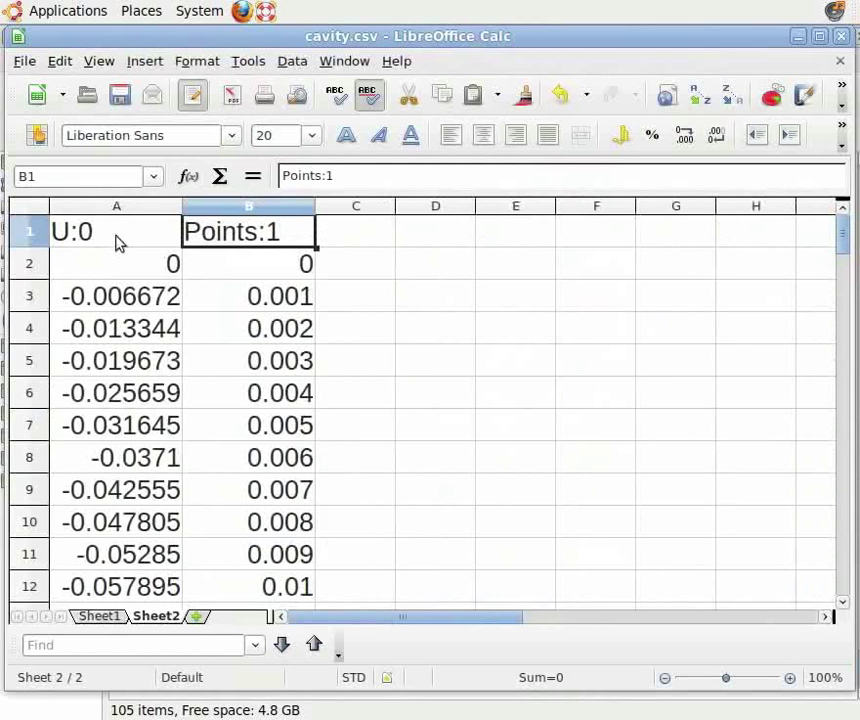
click(118, 243)
click(255, 240)
click(117, 234)
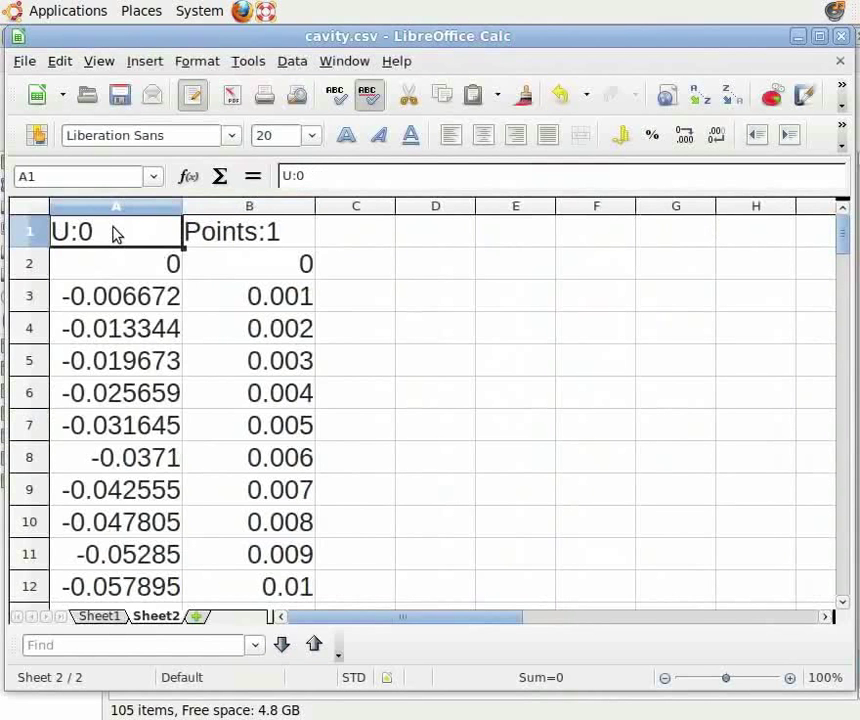
click(294, 240)
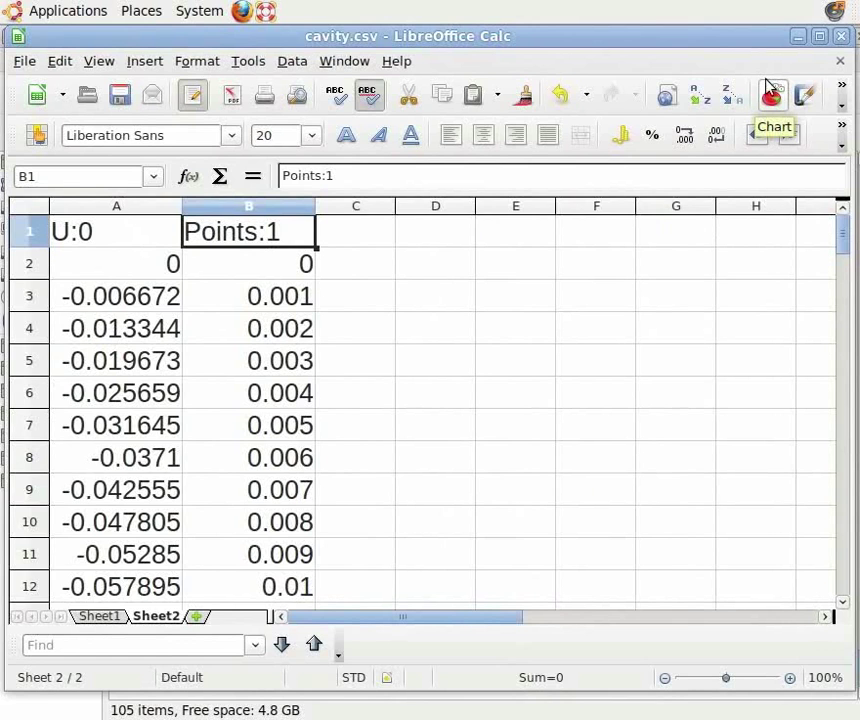
Page from the cavity velocity chart through the Ghia comparison and Summary to the full Assignment slide.
key(alt+Tab)
key(Page_Down)
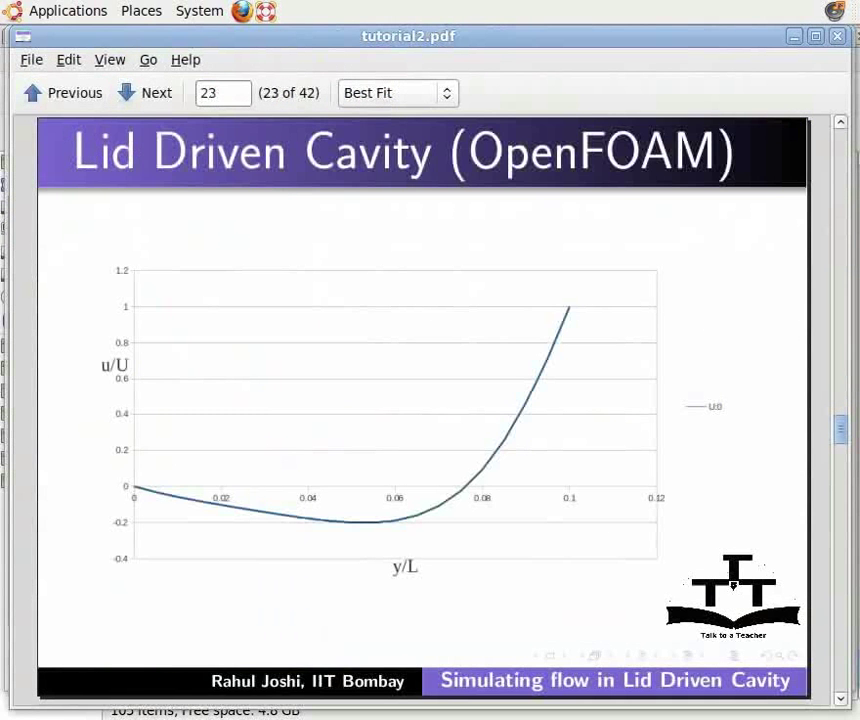
key(Page_Down)
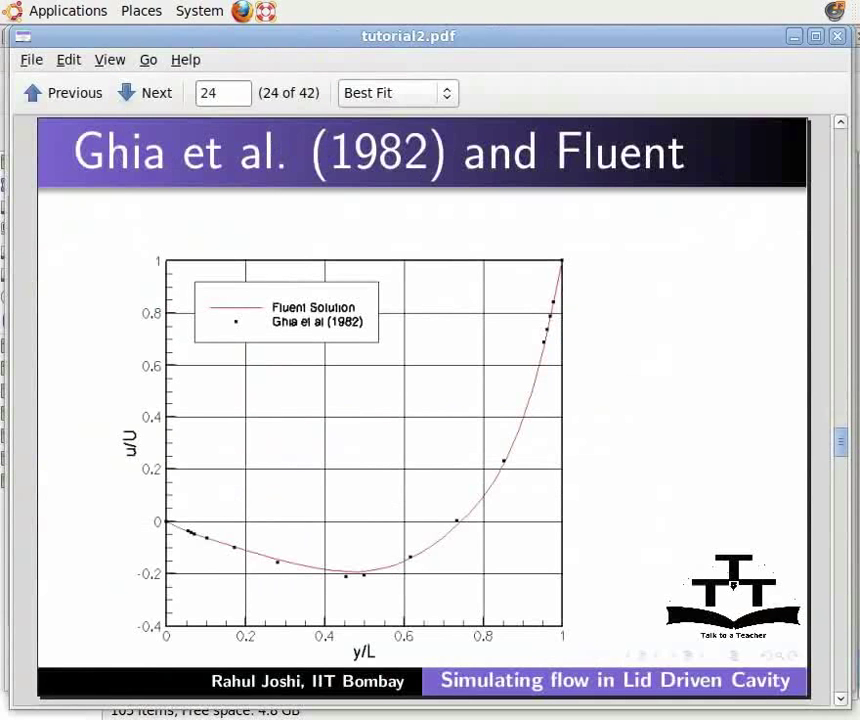
key(Page_Down)
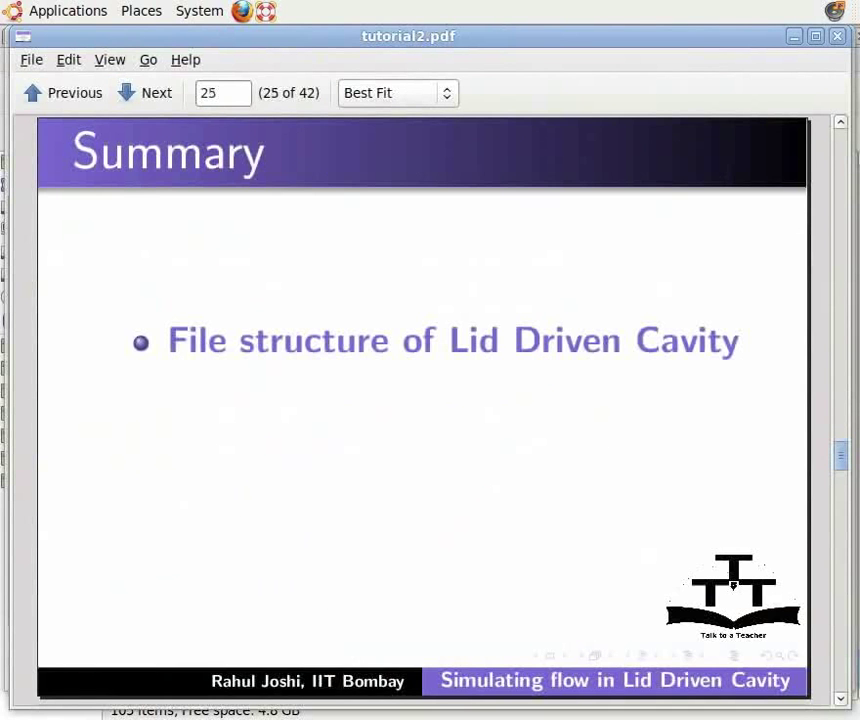
key(Page_Down)
key(Page_Down)
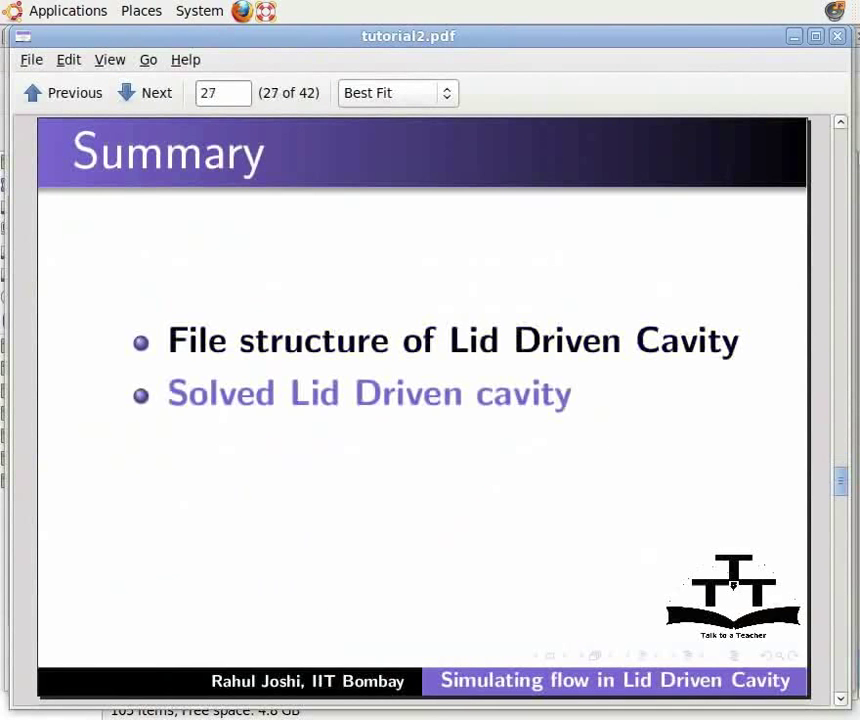
key(Page_Down)
key(Page_Down)
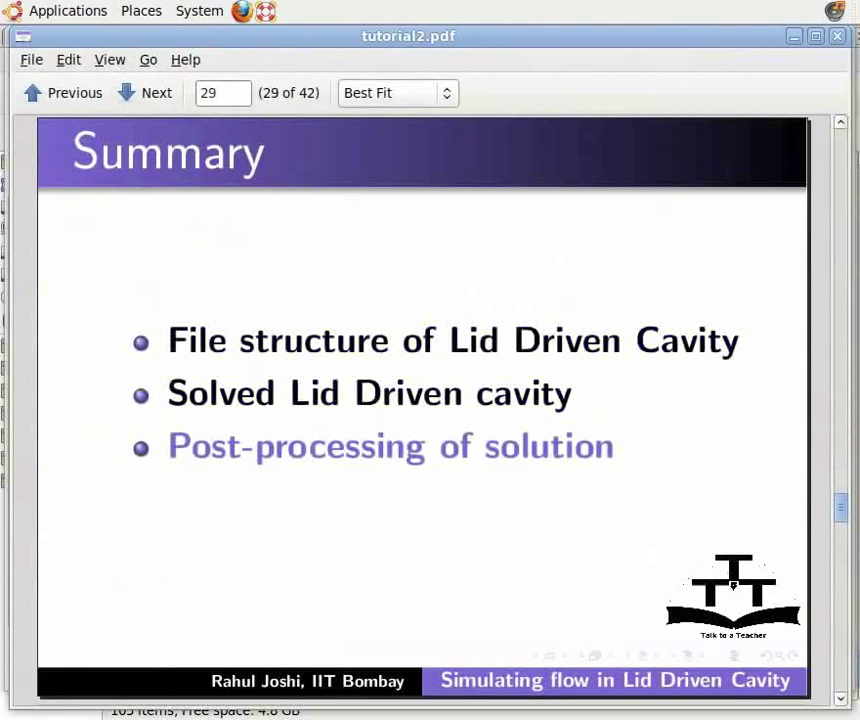
key(Page_Down)
key(Page_Down)
key(Page_Down)
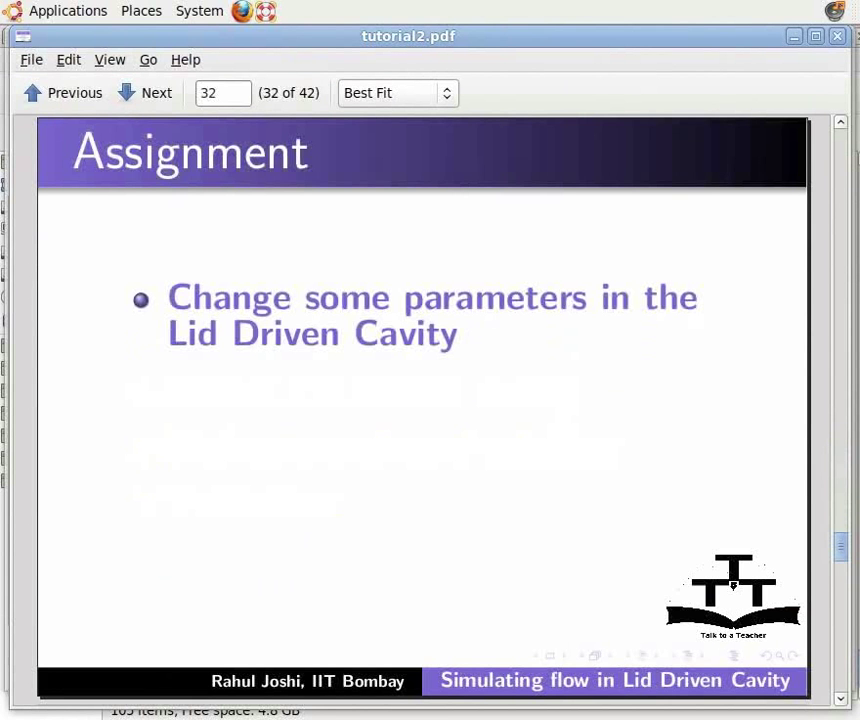
key(Page_Down)
key(Page_Down)
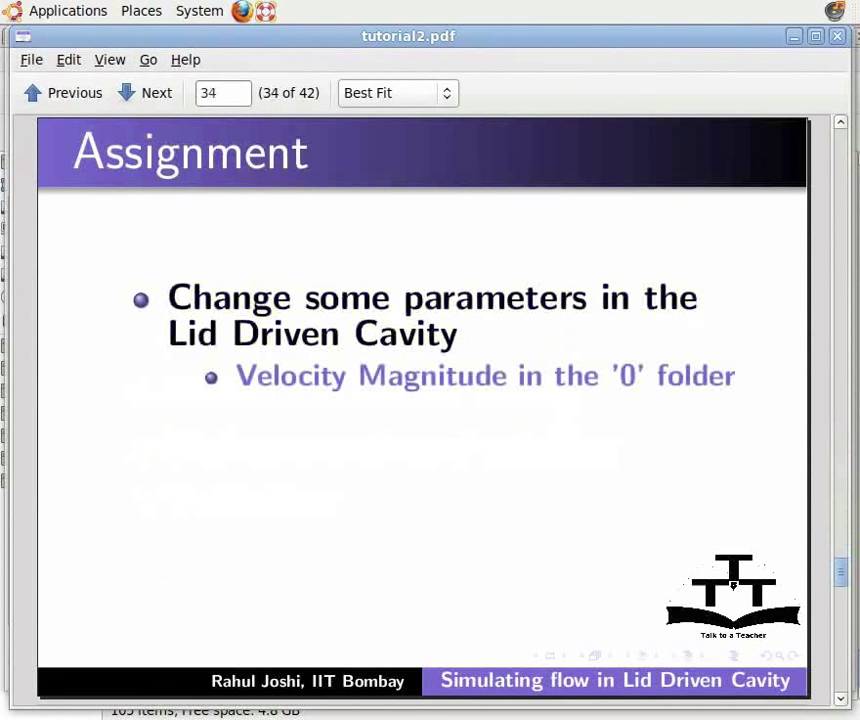
key(Page_Down)
key(Page_Down)
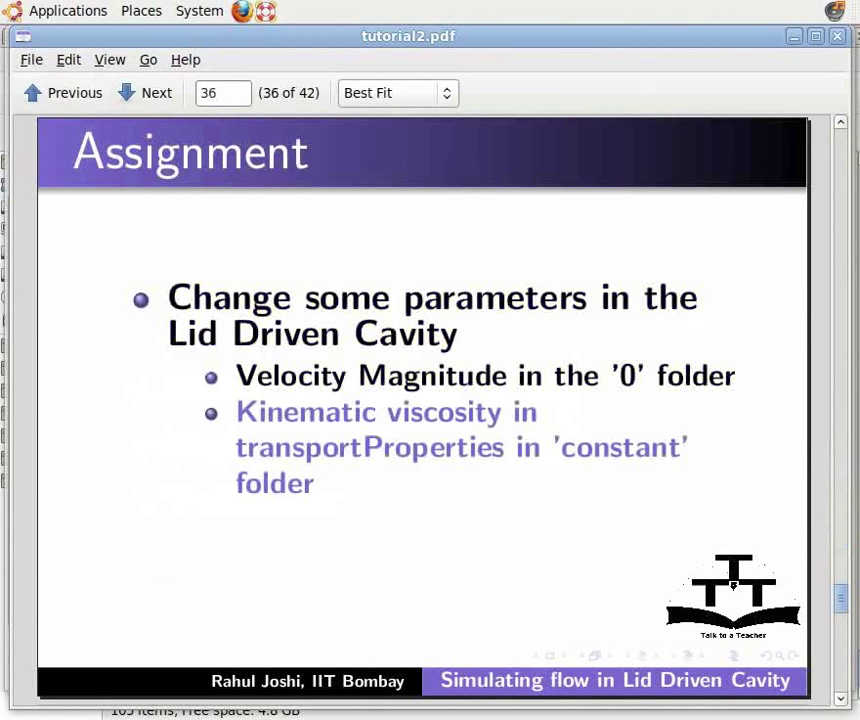
key(Page_Down)
key(Page_Down)
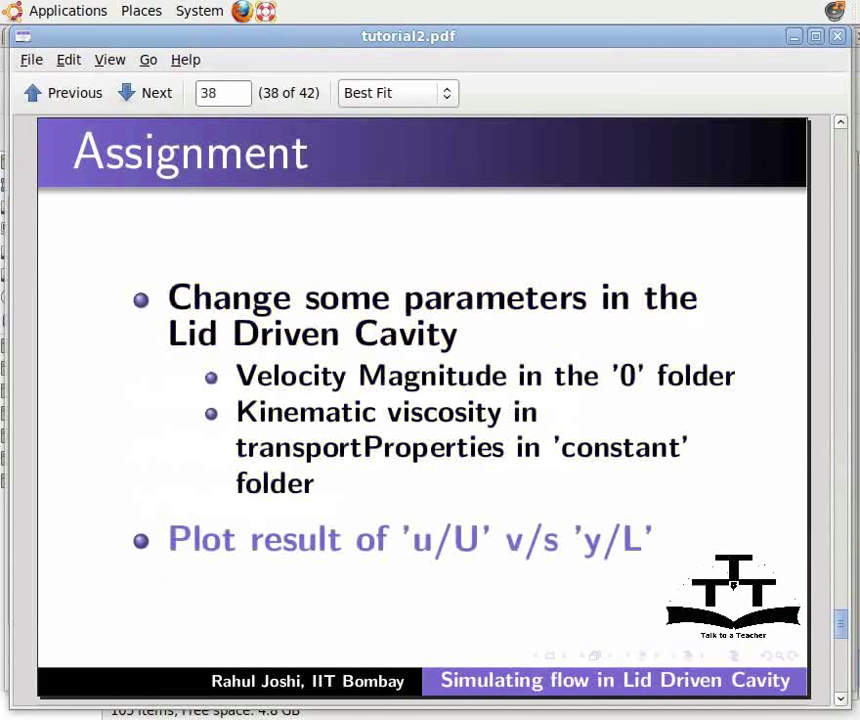
Page past the Spoken Tutorial project and workshops slides to Acknowledgements, page 41 of 42.
key(Page_Down)
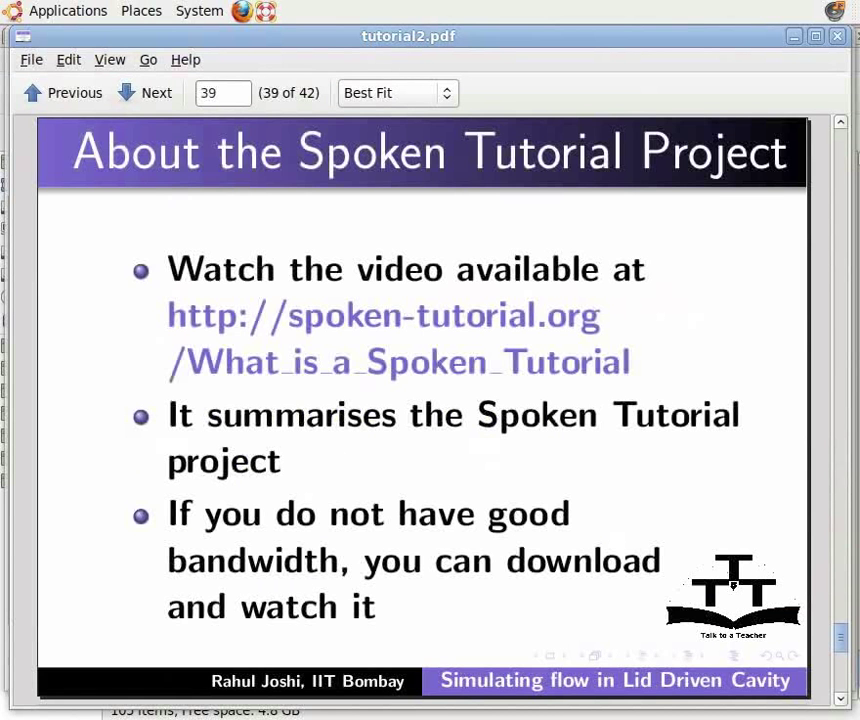
key(Page_Down)
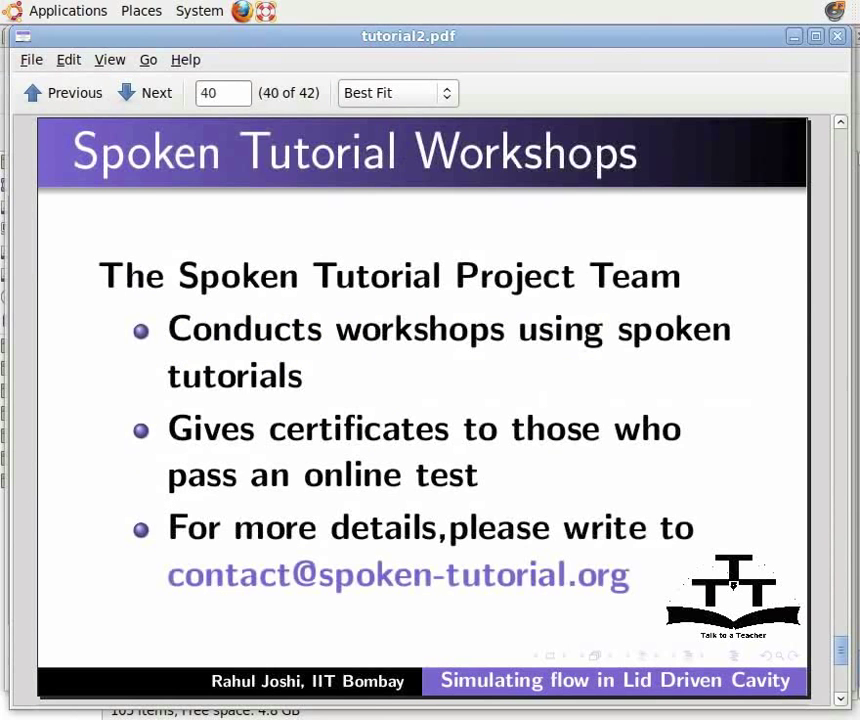
key(Page_Down)
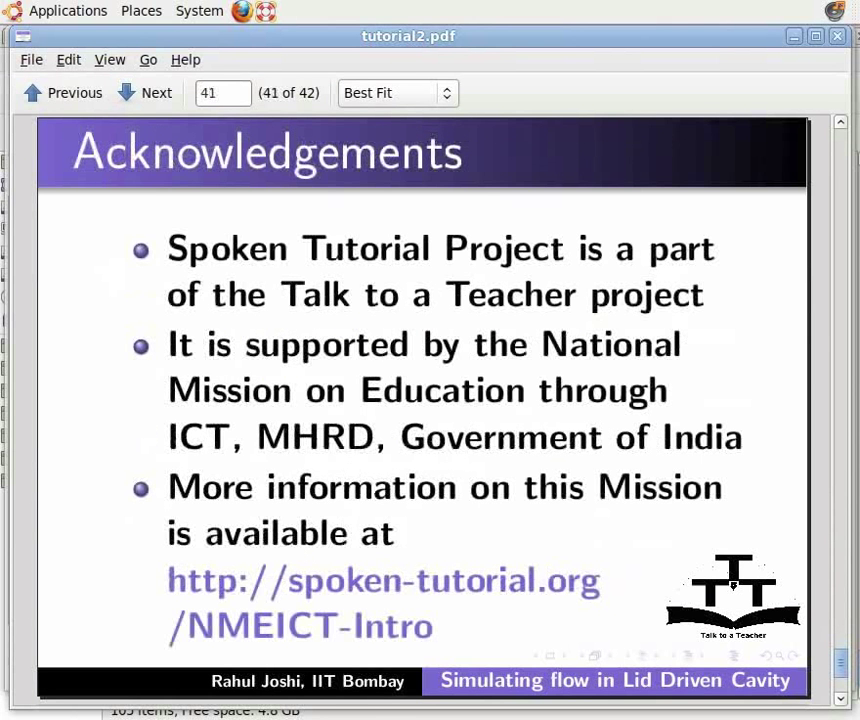